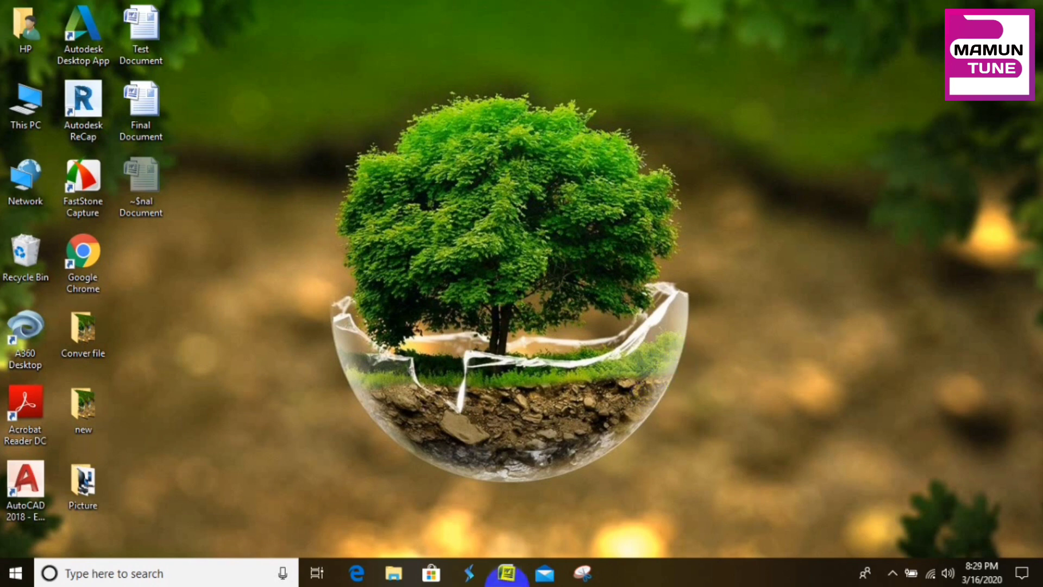
# - Restore the Final Document window from the taskbar to show the fox sentence
pyautogui.click(506, 575)
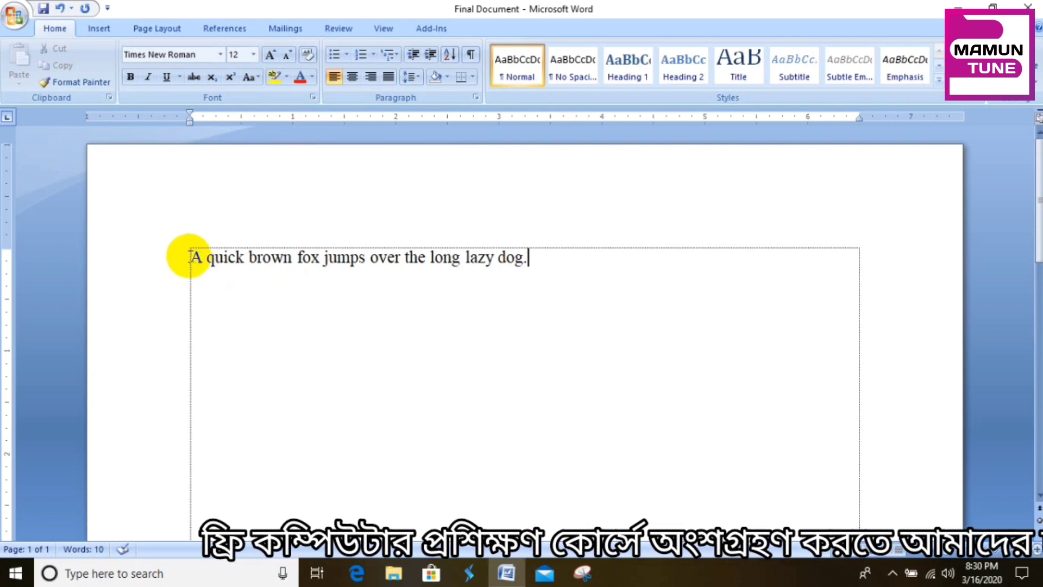
# - Select the whole sentence and try Arial Black, then Calibri on it
pyautogui.moveTo(189, 255); pyautogui.dragTo(557, 269)
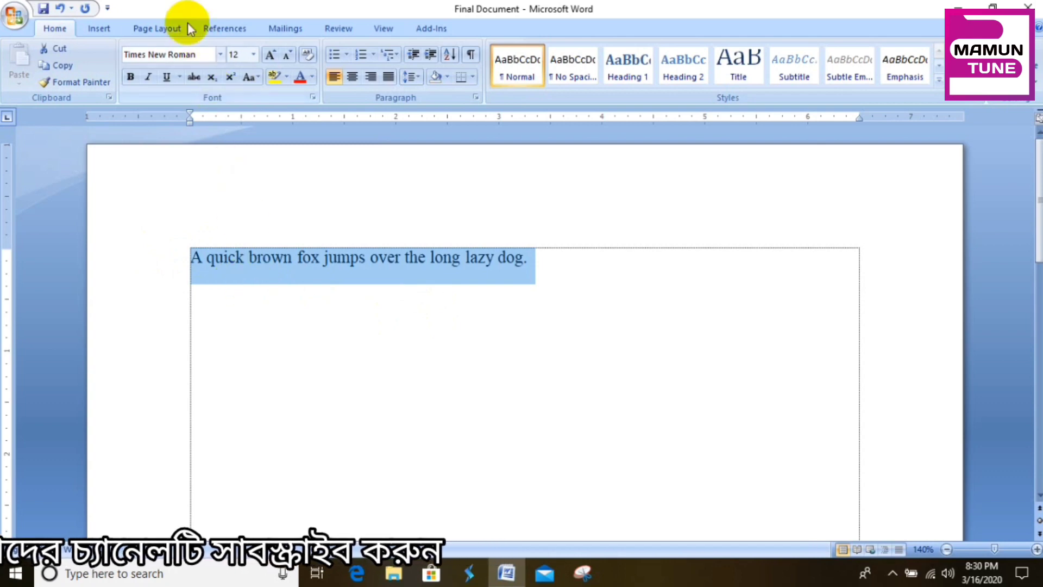
pyautogui.click(221, 56)
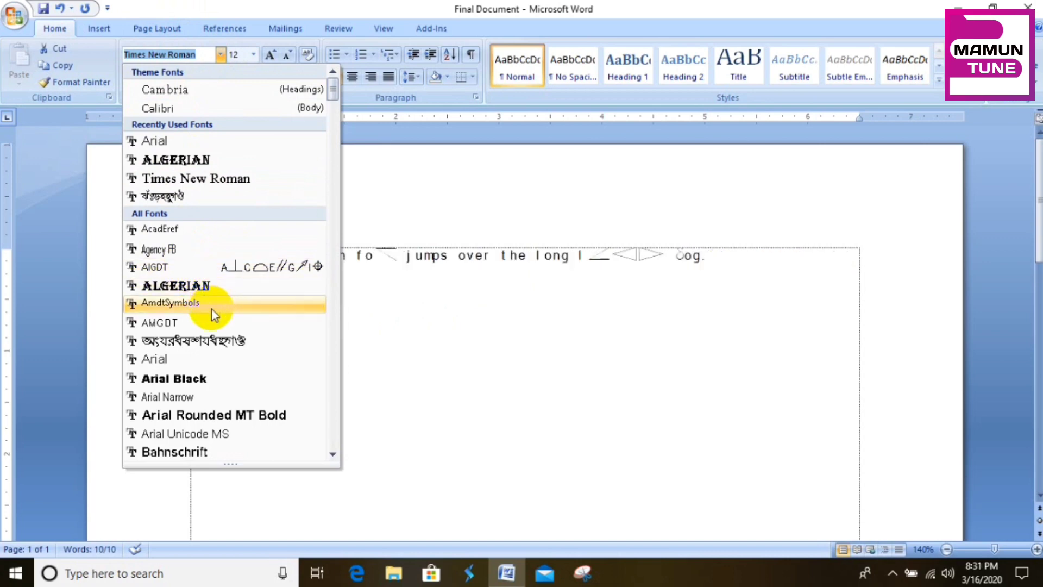
pyautogui.click(185, 379)
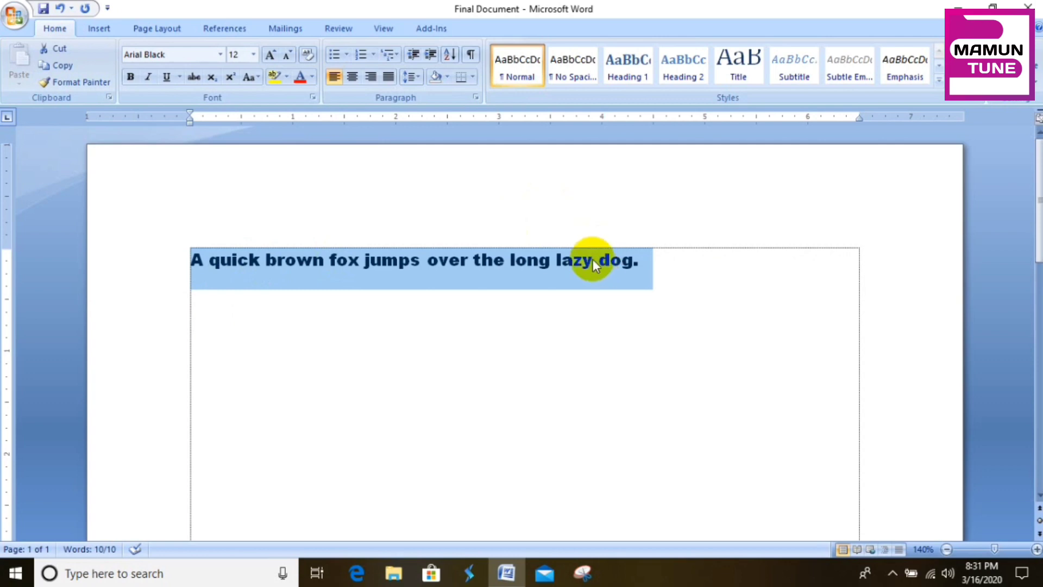
pyautogui.click(221, 55)
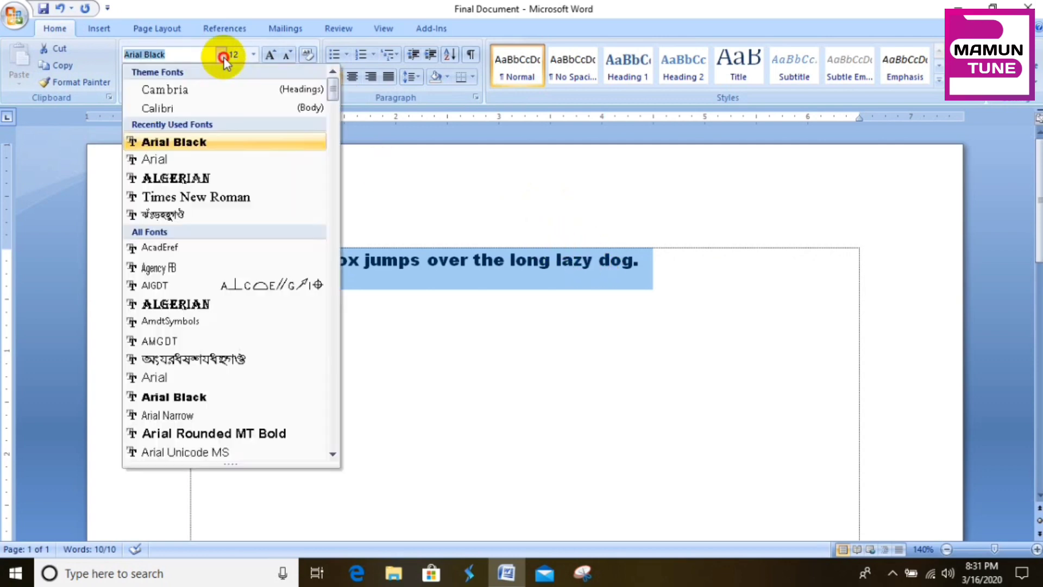
pyautogui.click(195, 107)
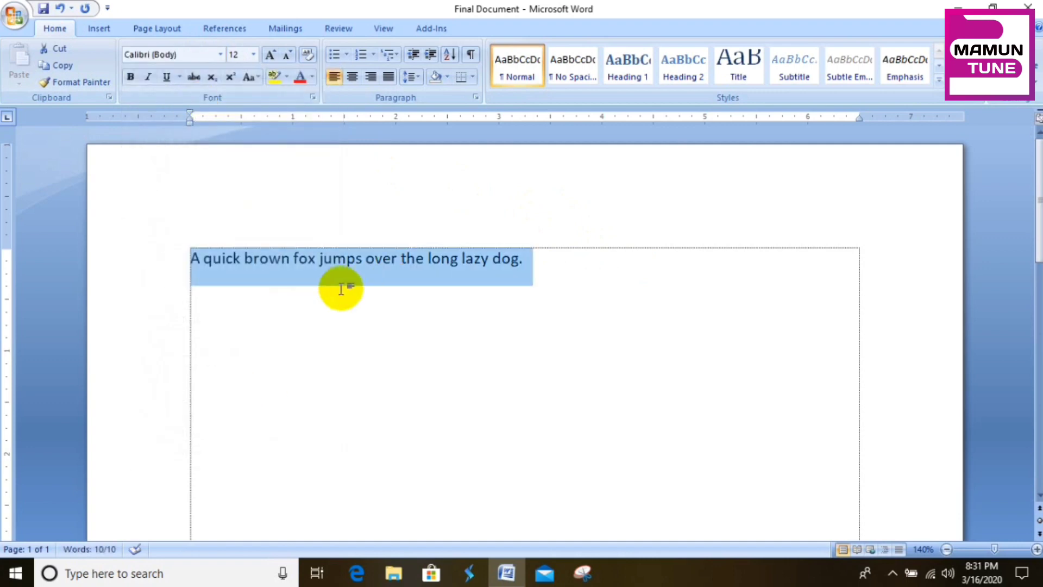
# - Try Dutch801 XBd BT on the sentence, then switch it to Cooper Black
pyautogui.click(222, 55)
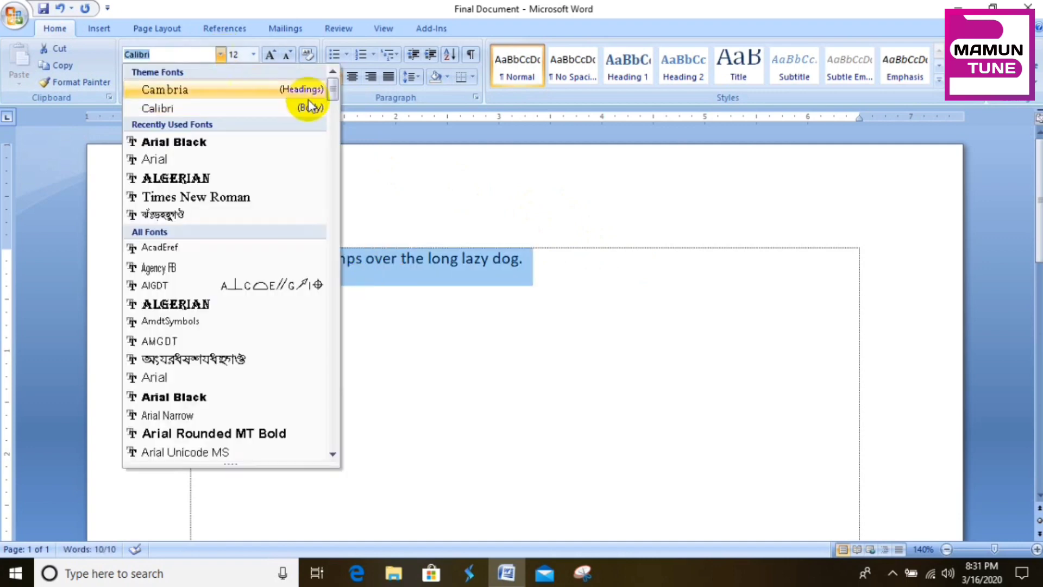
pyautogui.moveTo(334, 89); pyautogui.dragTo(327, 183)
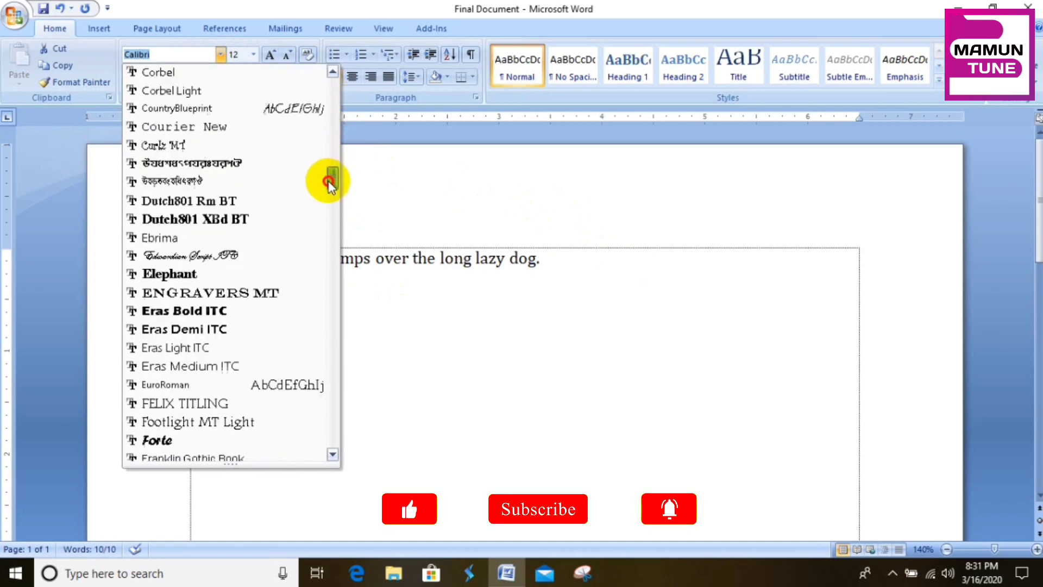
pyautogui.click(195, 194)
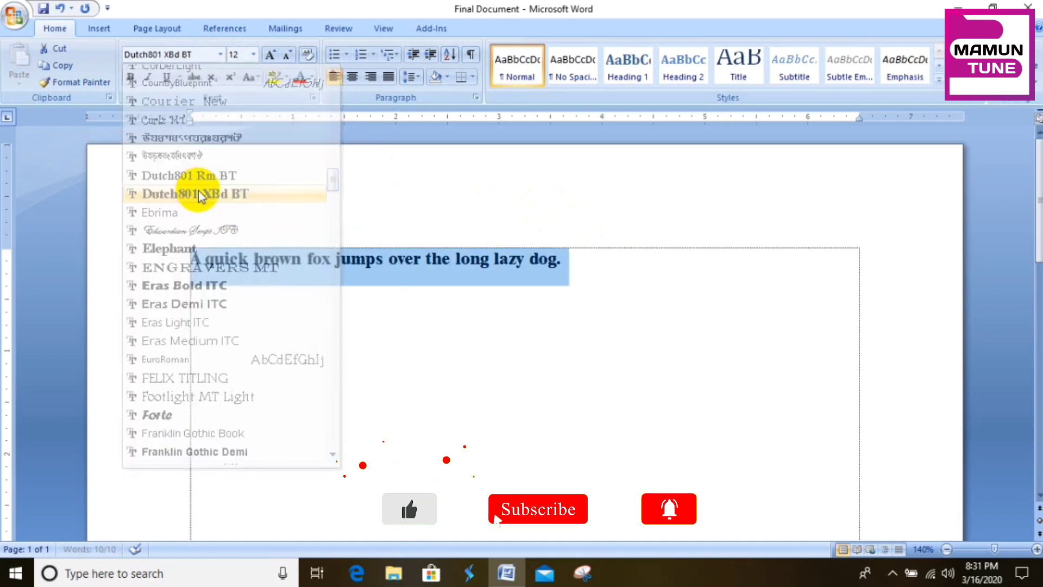
pyautogui.click(220, 55)
pyautogui.moveTo(334, 93); pyautogui.dragTo(334, 175)
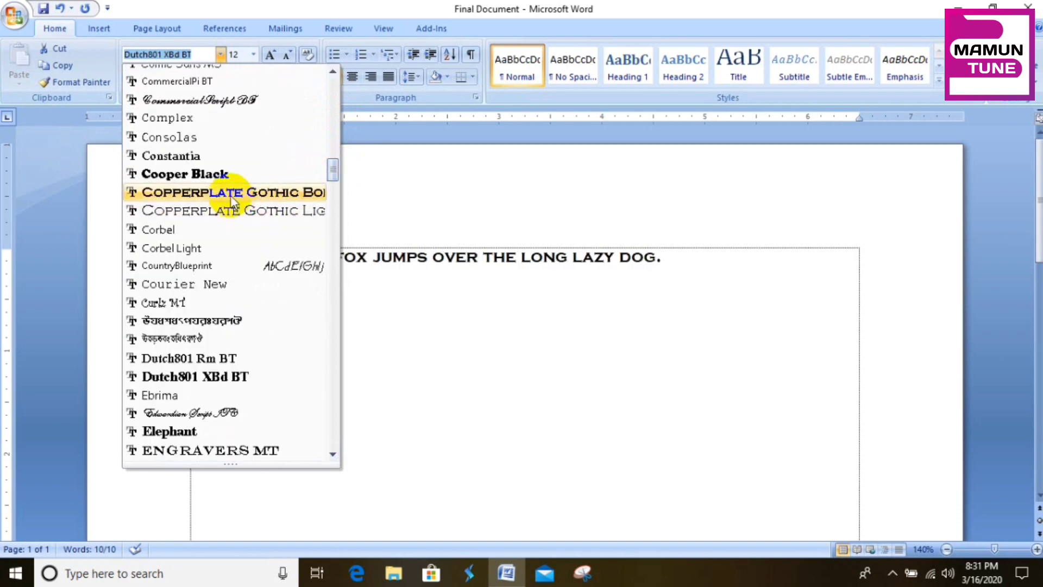
pyautogui.click(201, 174)
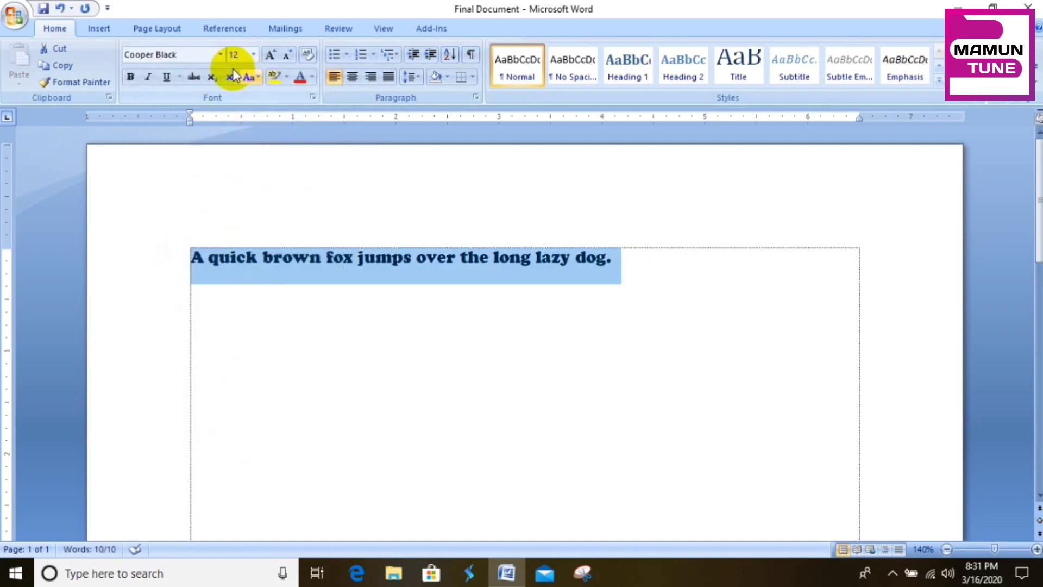
pyautogui.click(222, 54)
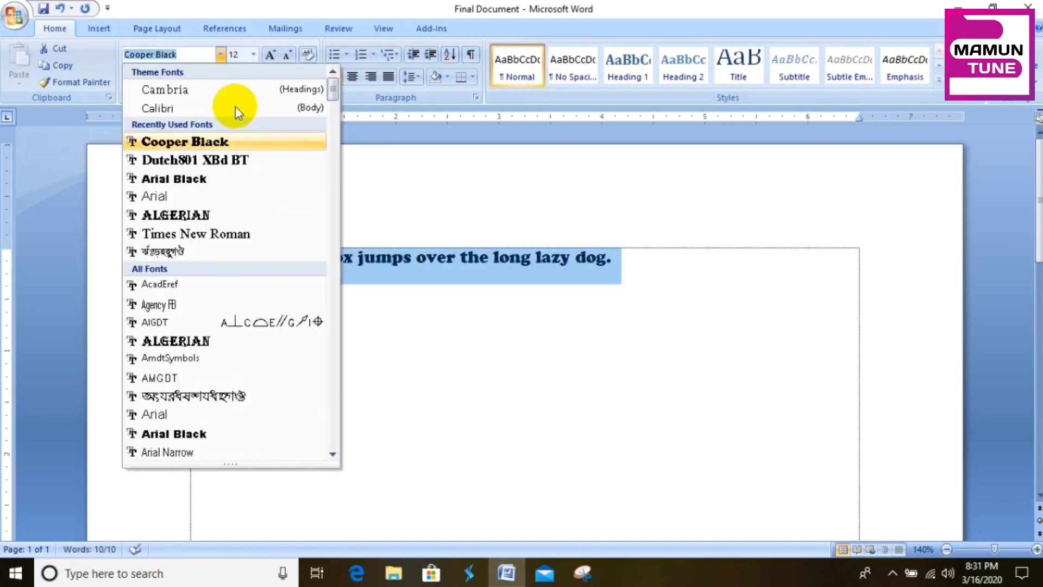
# - Apply Algerian to the sentence so it appears in all capitals
pyautogui.click(198, 216)
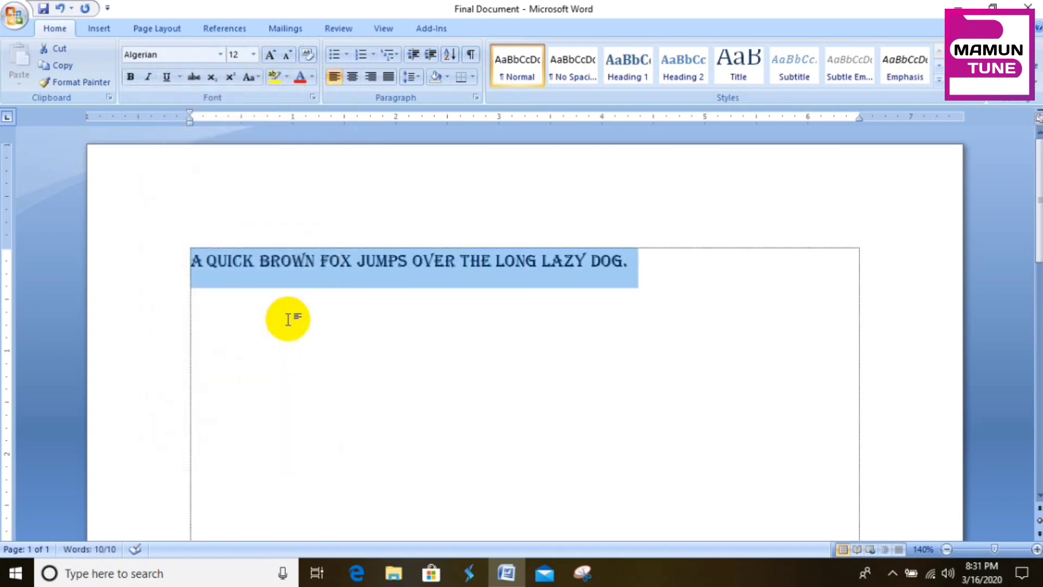
pyautogui.click(219, 54)
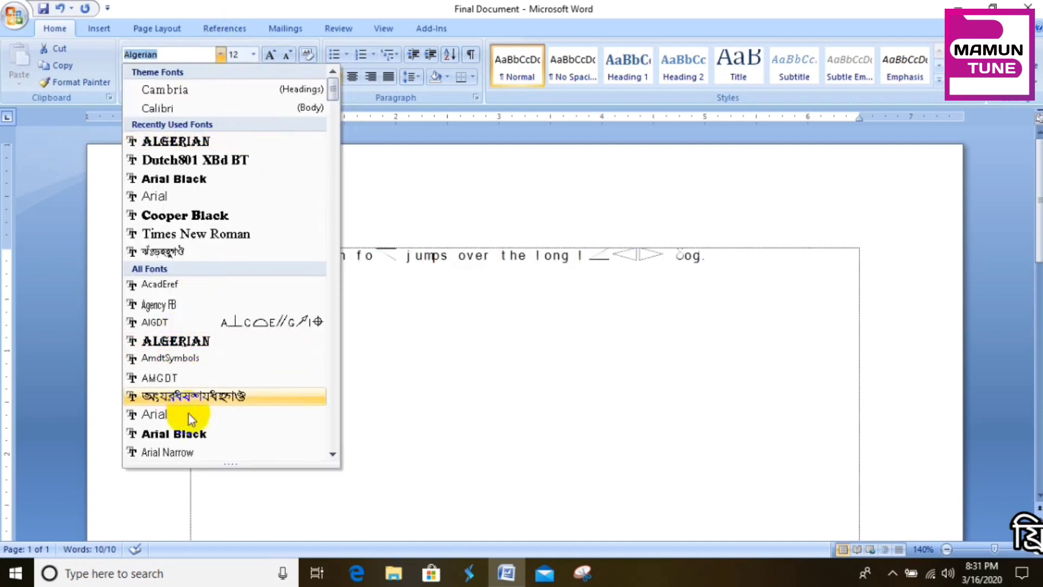
pyautogui.click(460, 312)
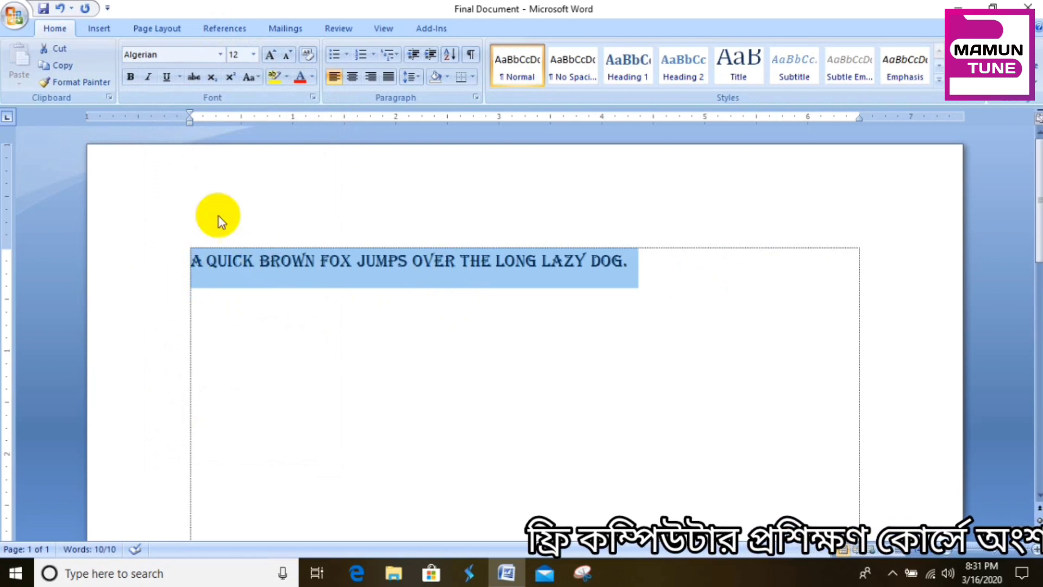
pyautogui.click(220, 55)
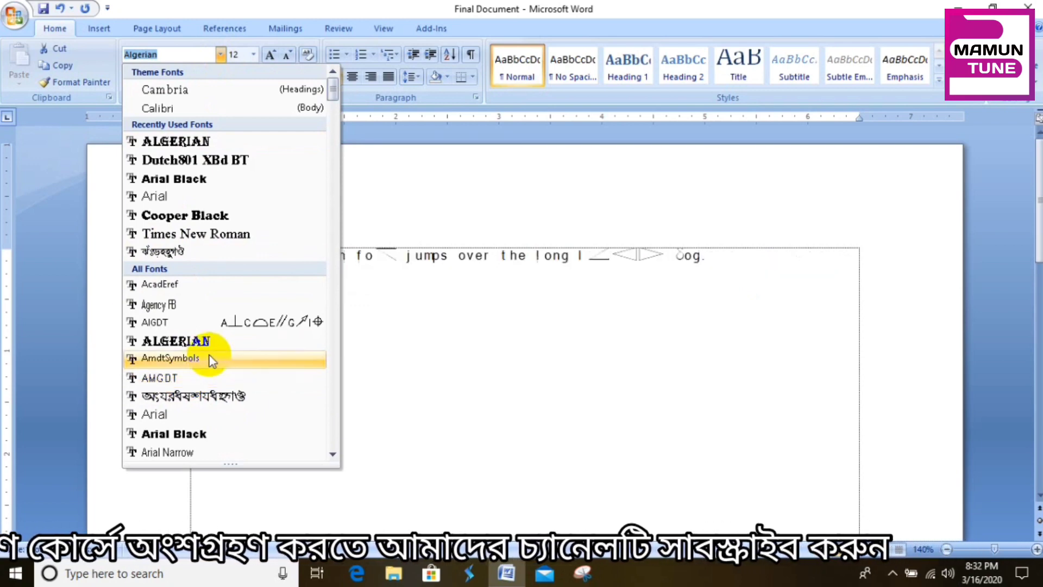
# - Set the sentence in the Bengali font SutonnyMJ
pyautogui.click(204, 255)
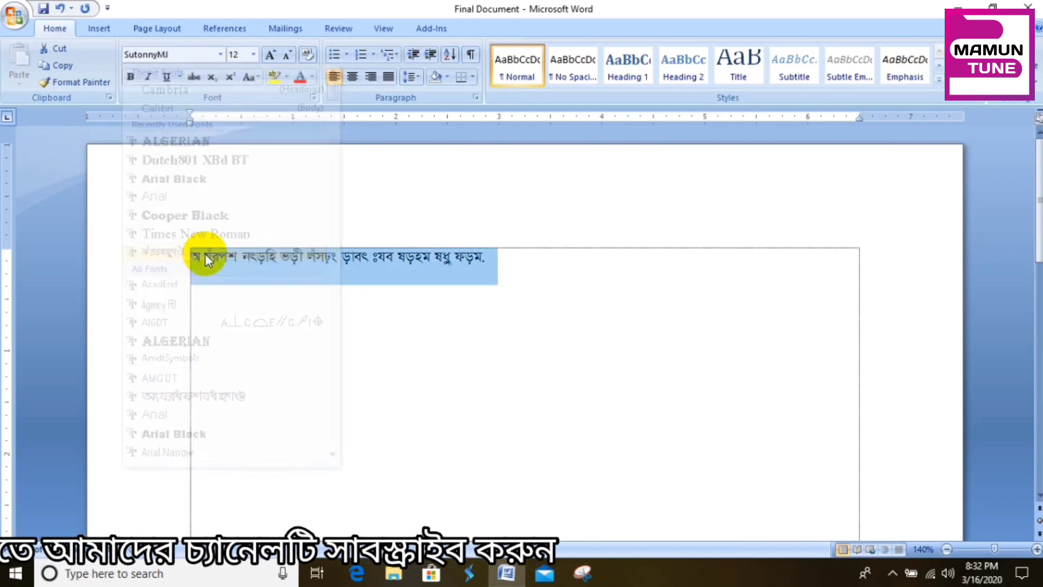
pyautogui.click(220, 54)
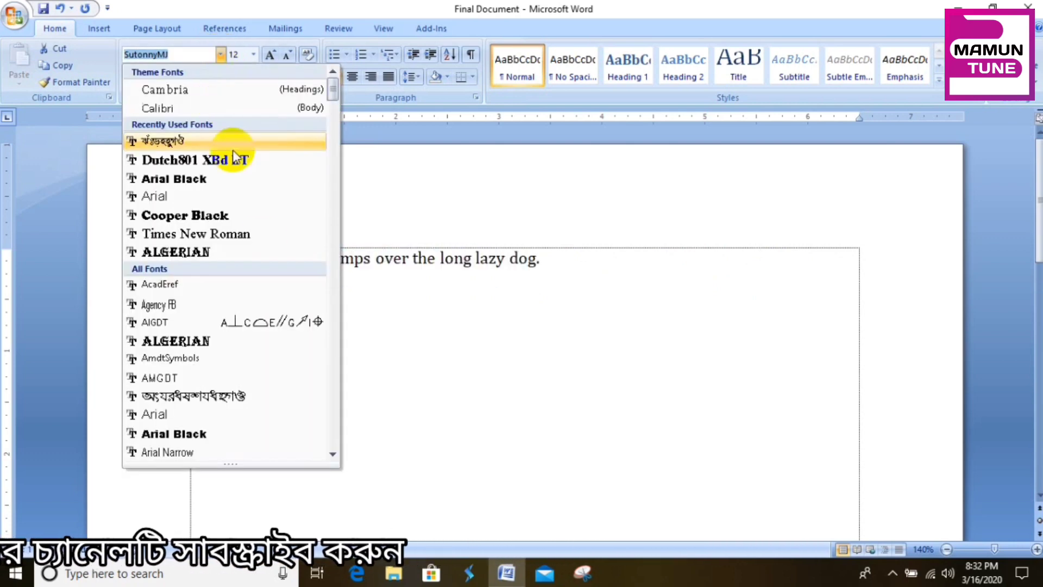
pyautogui.click(411, 336)
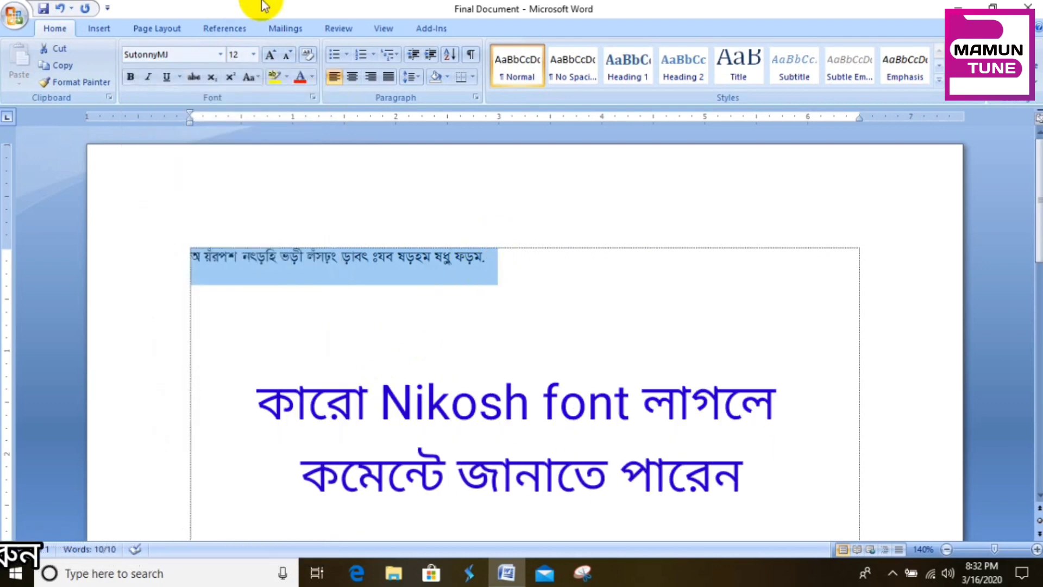
pyautogui.click(220, 54)
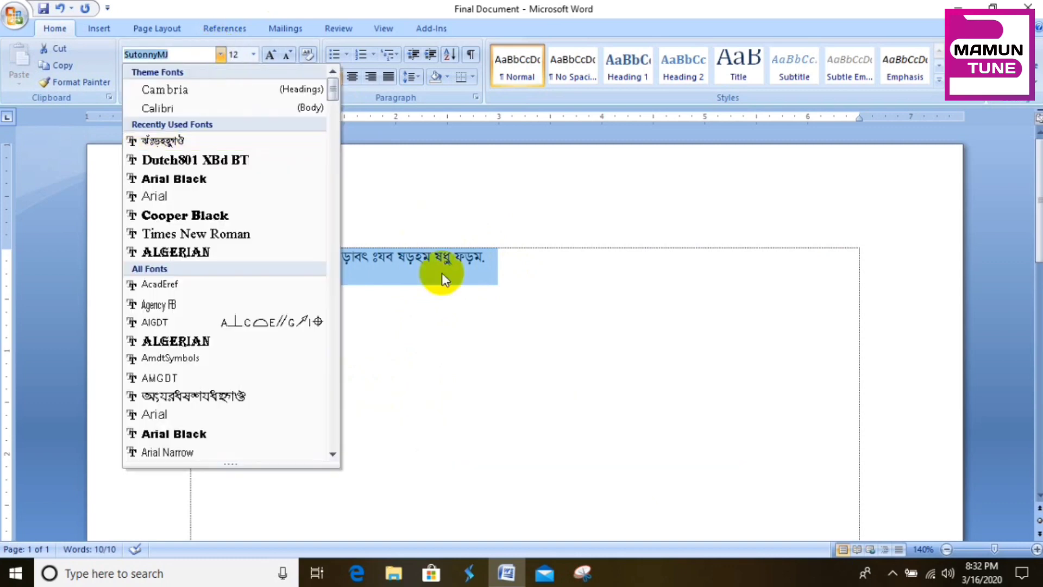
pyautogui.click(566, 268)
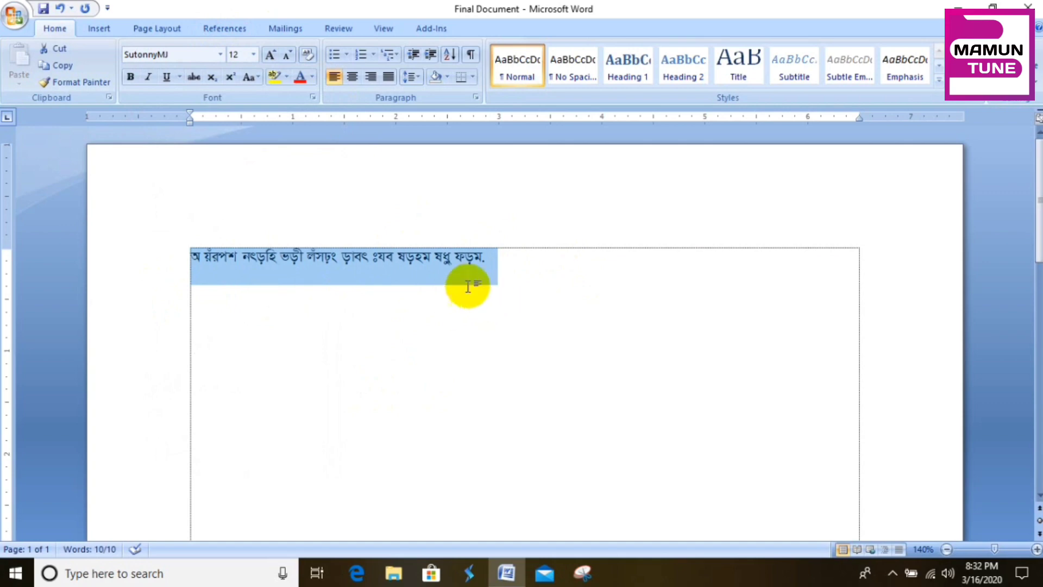
# - Switch the sentence to Cooper Black, then back to Times New Roman
pyautogui.click(220, 53)
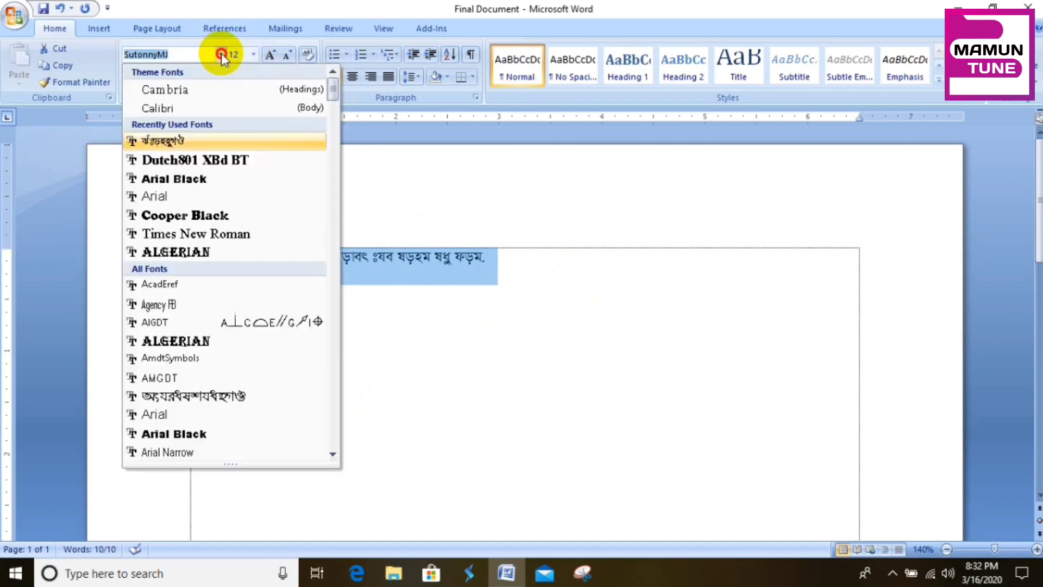
pyautogui.click(222, 217)
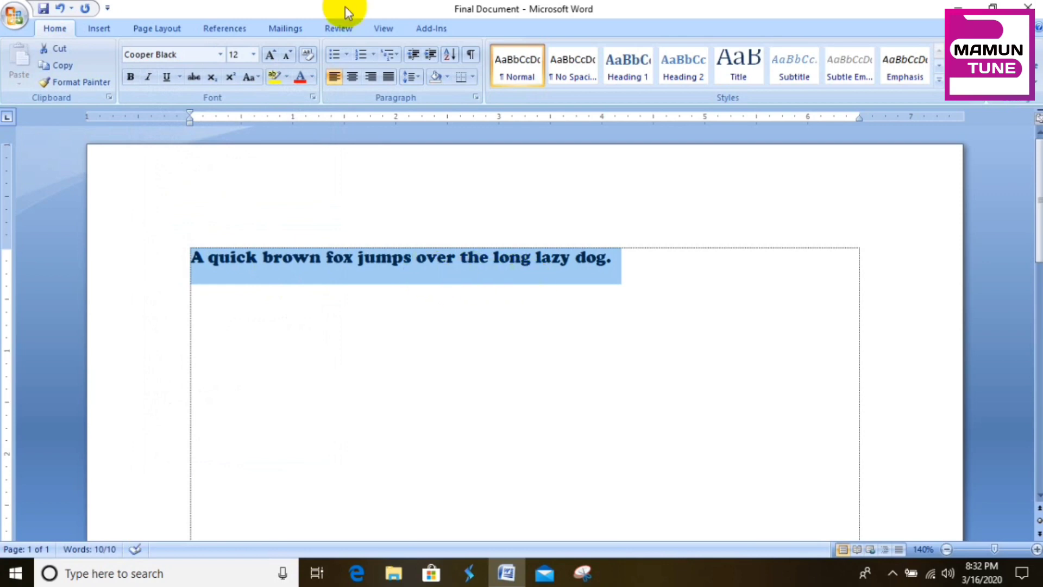
pyautogui.click(220, 55)
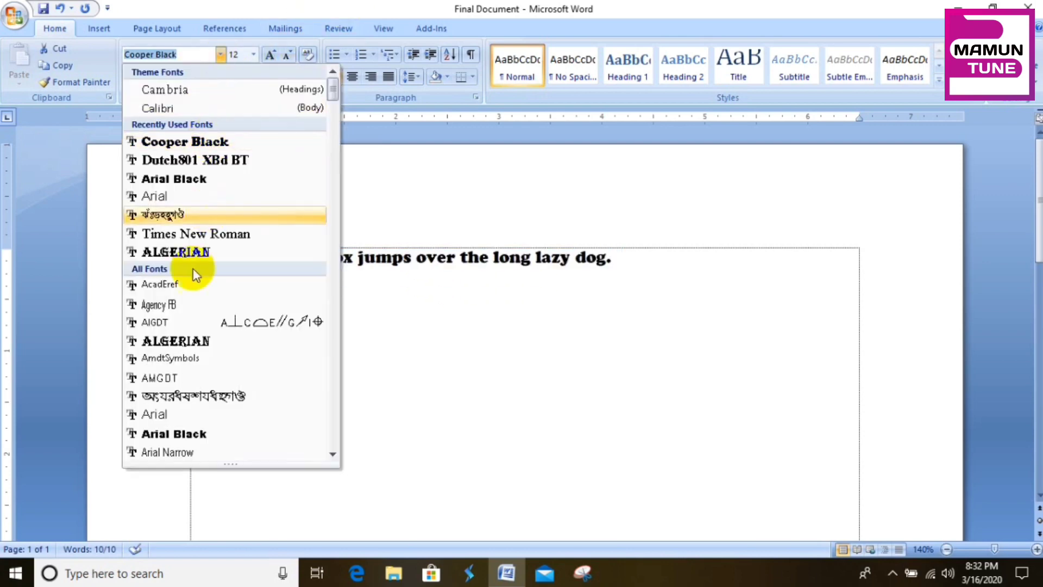
pyautogui.click(215, 234)
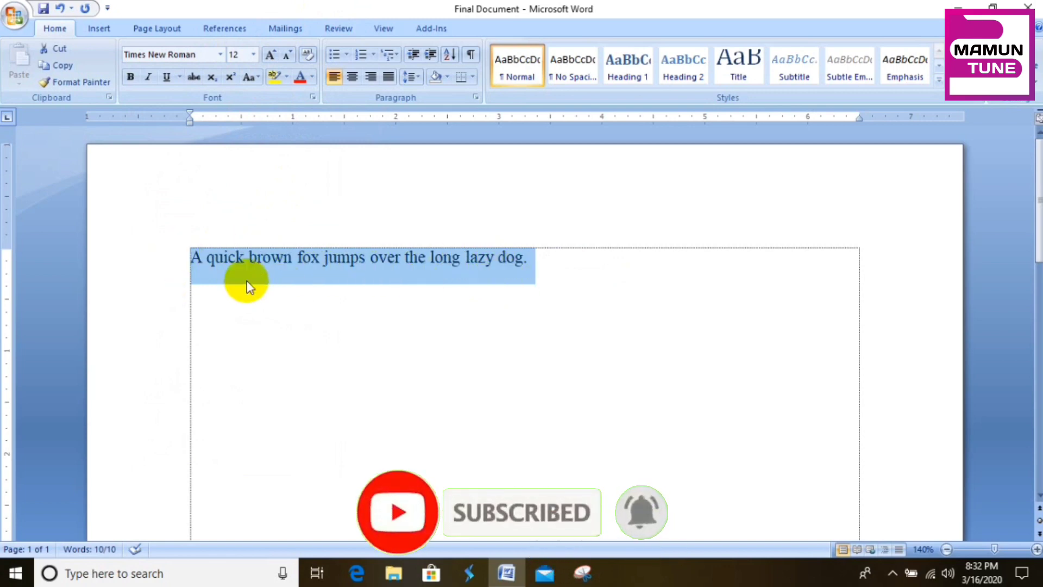
# - Try sizes 20, 12 and 8 pt on the sentence, then enter 13 pt
pyautogui.click(254, 57)
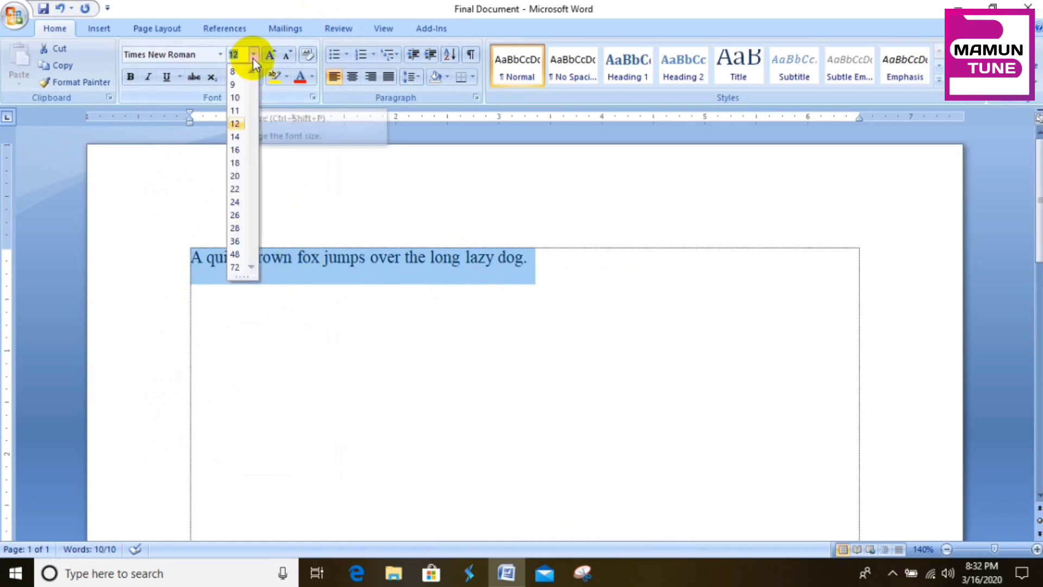
pyautogui.click(237, 175)
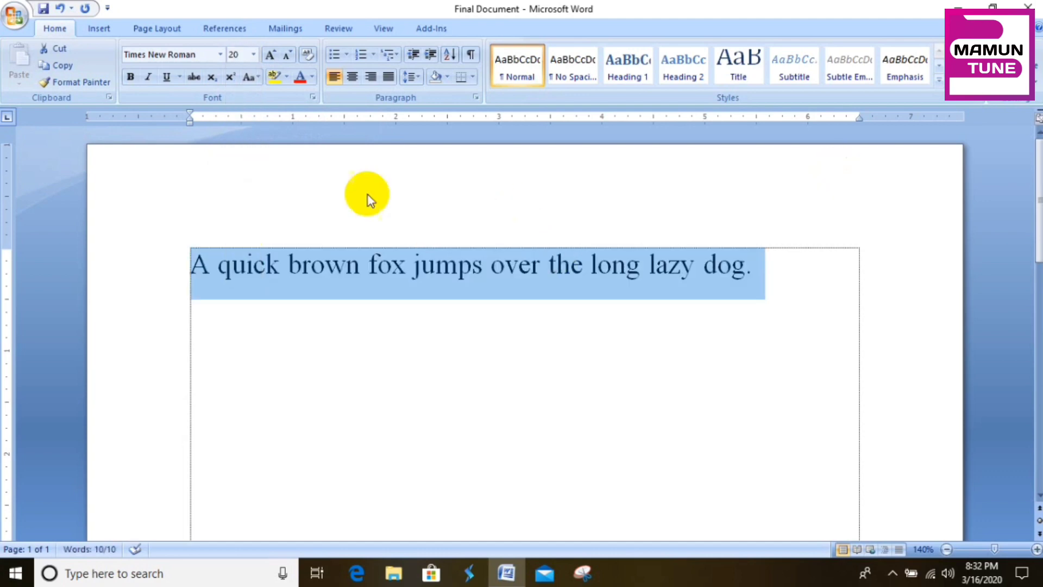
pyautogui.click(254, 54)
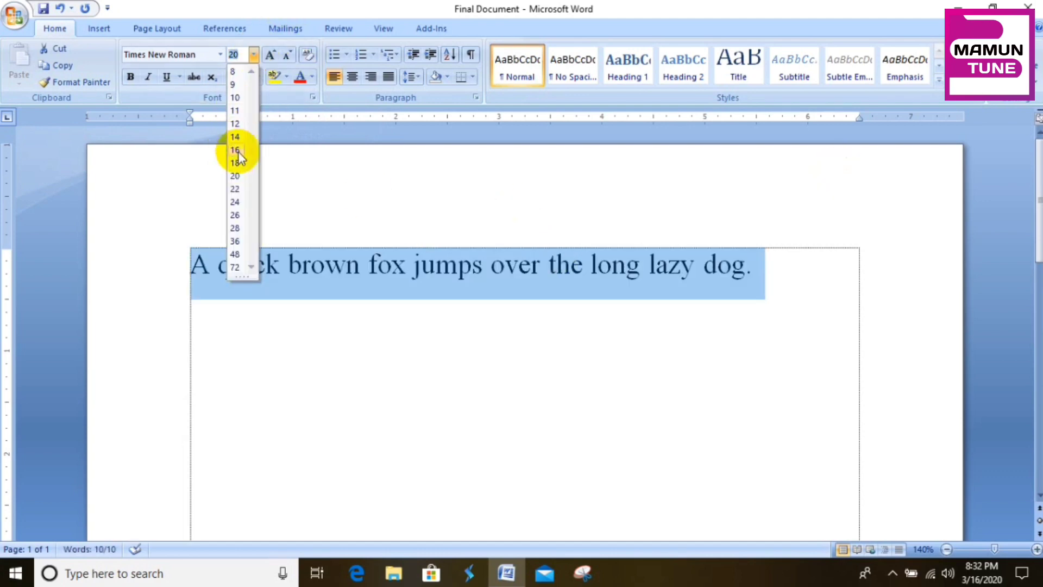
pyautogui.click(235, 124)
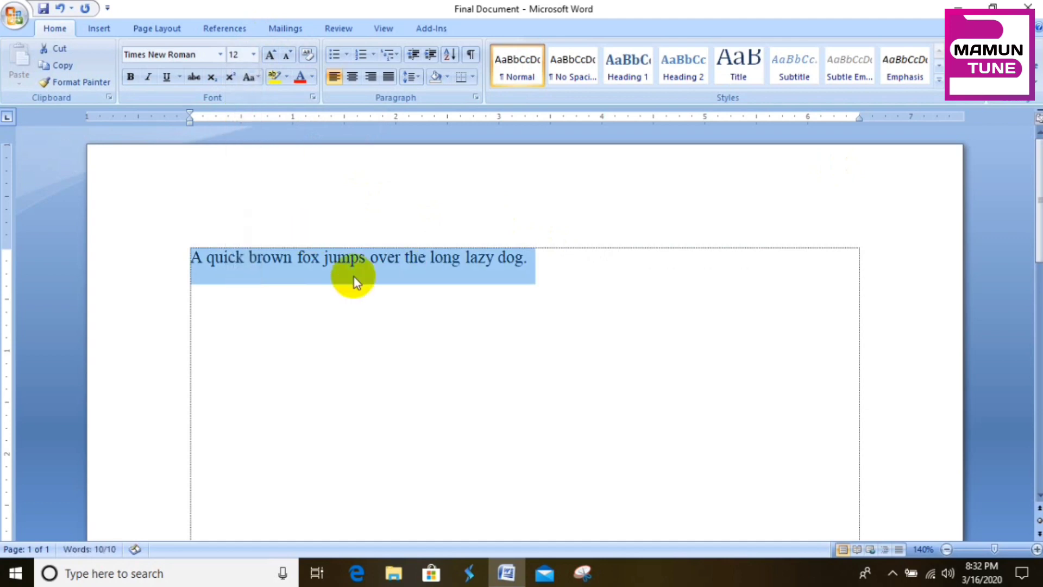
pyautogui.click(252, 56)
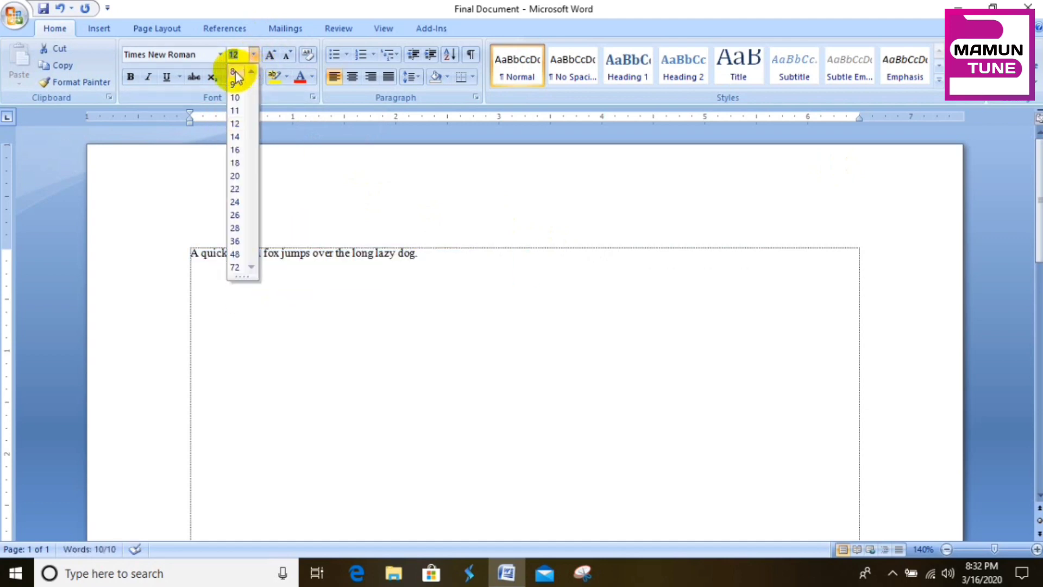
pyautogui.click(233, 74)
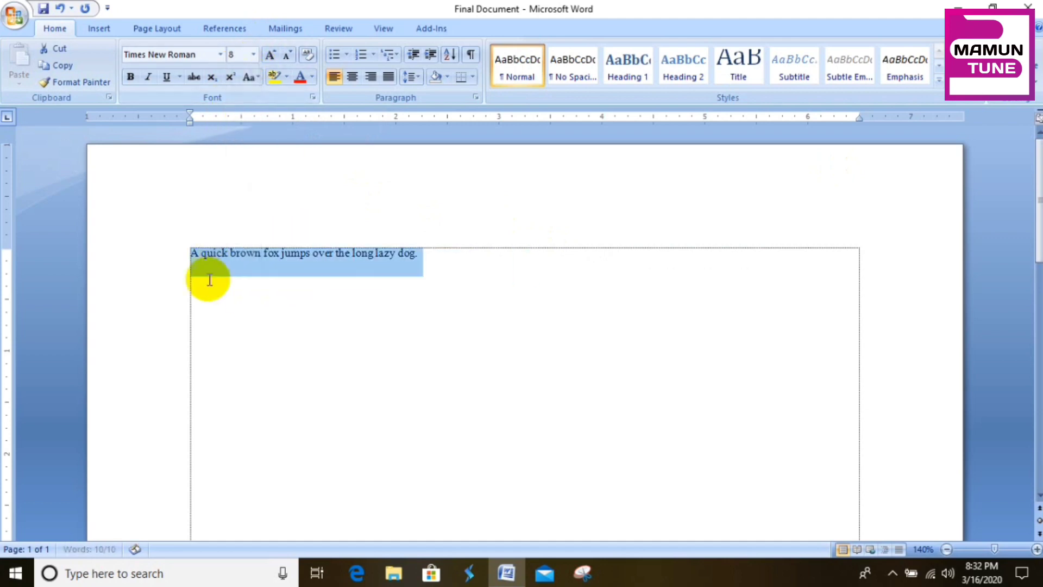
pyautogui.click(253, 56)
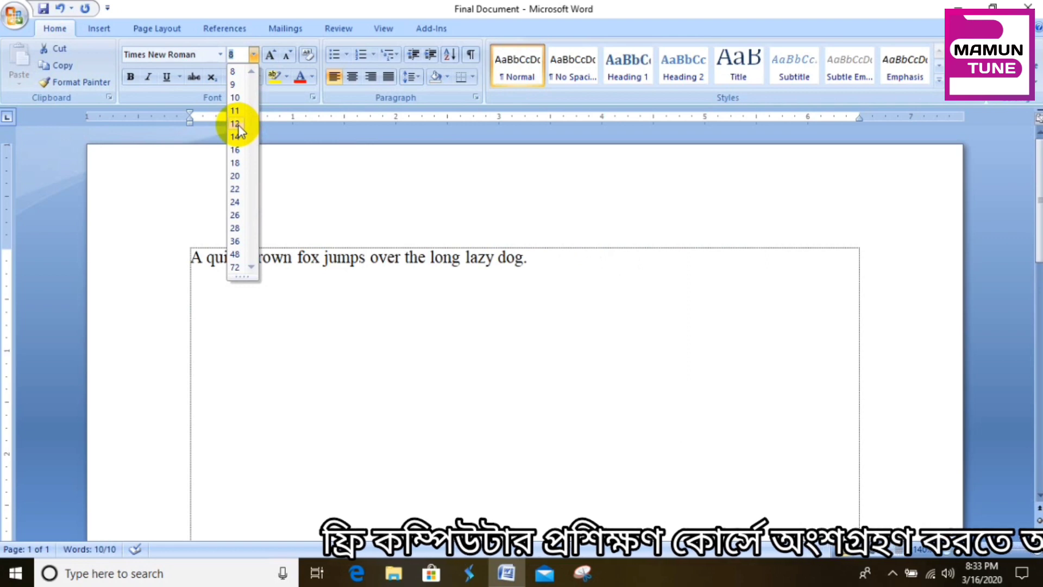
pyautogui.click(302, 258)
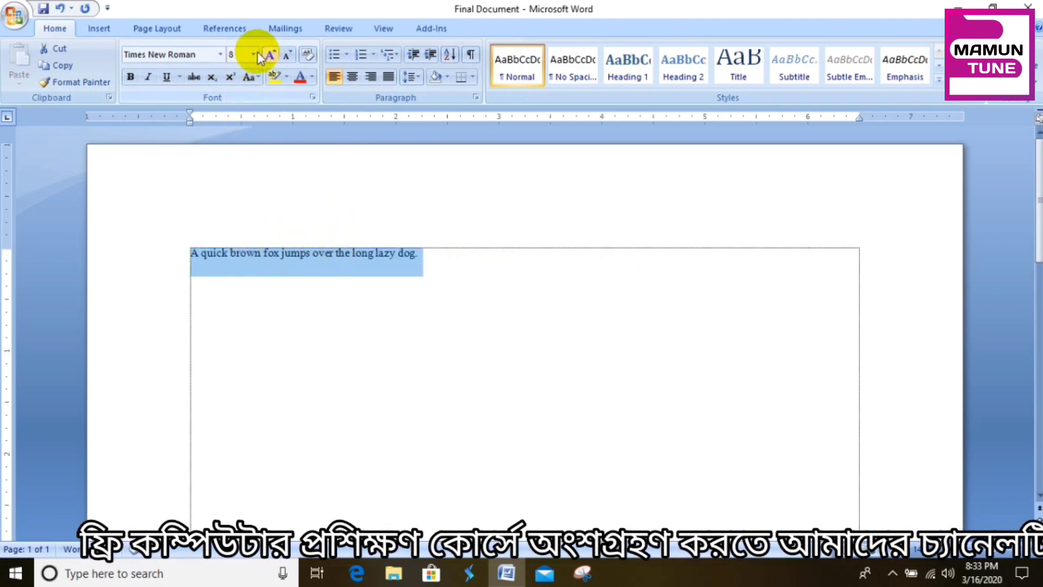
pyautogui.click(241, 53)
pyautogui.write('13')
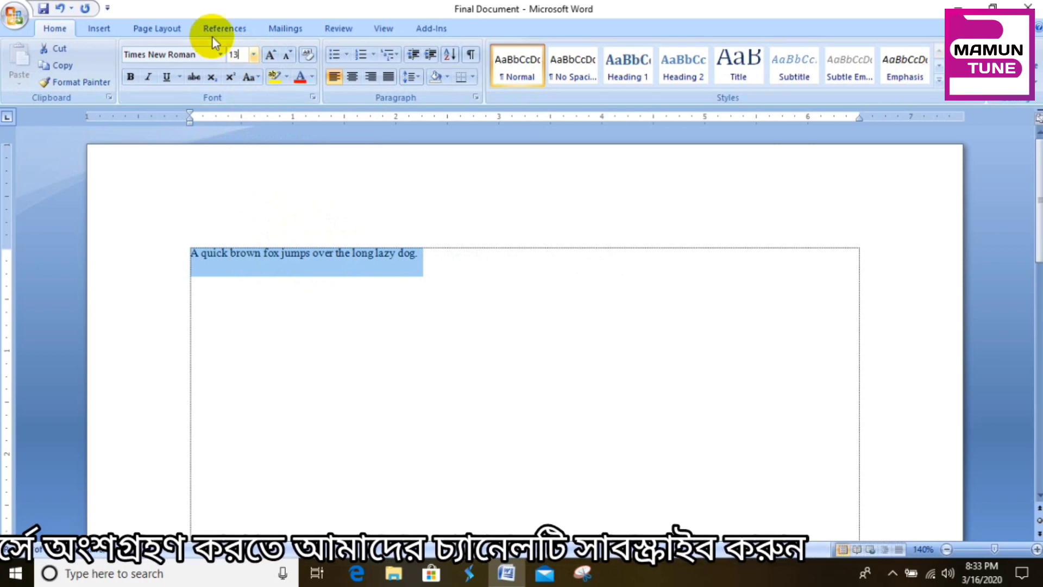
pyautogui.press('Return')
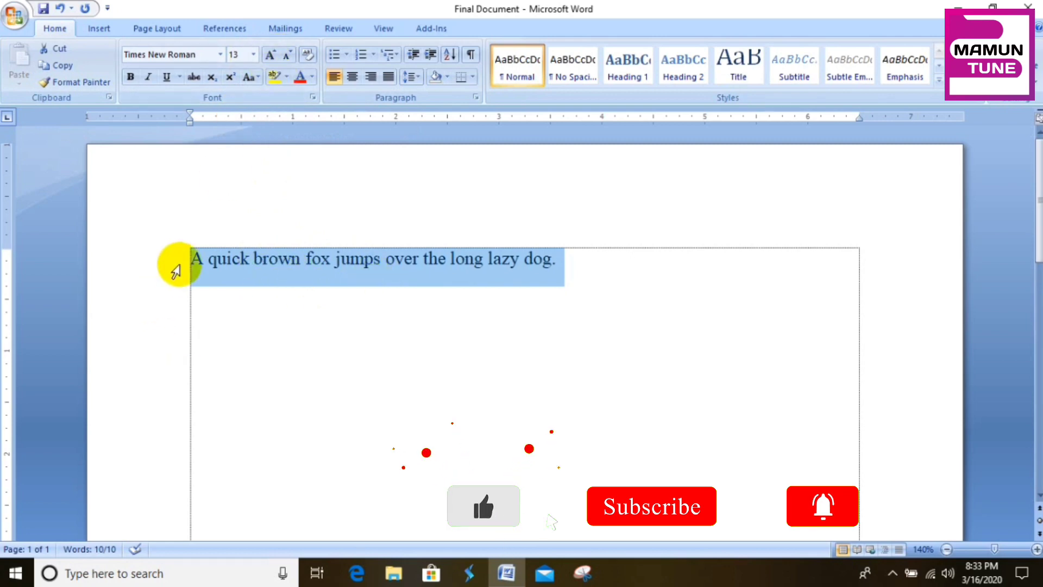
# - Grow the sentence five size steps with Grow Font, then shrink it six steps
pyautogui.click(270, 57)
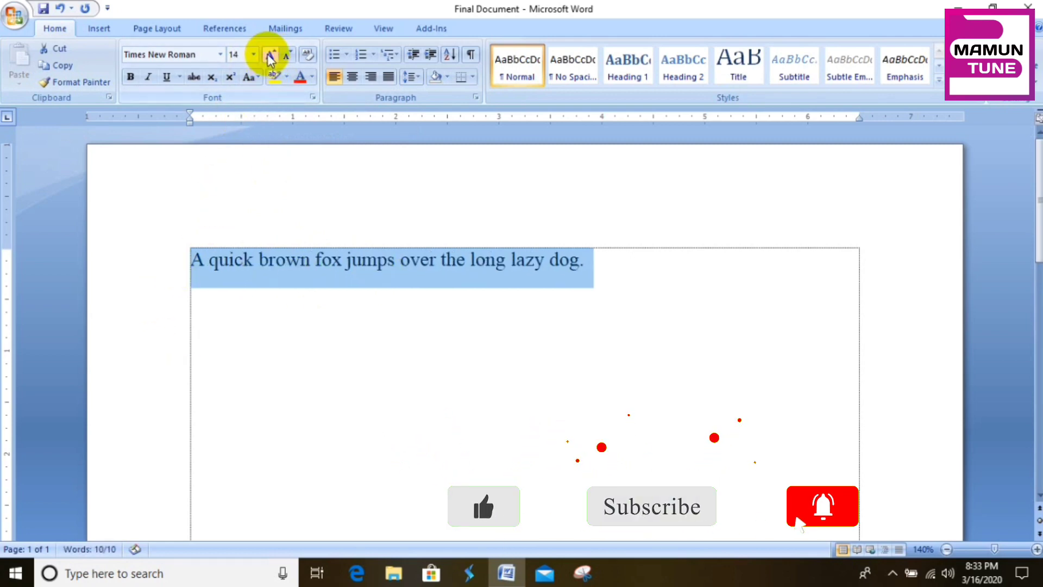
pyautogui.click(270, 57)
pyautogui.click(270, 57)
pyautogui.click(270, 57)
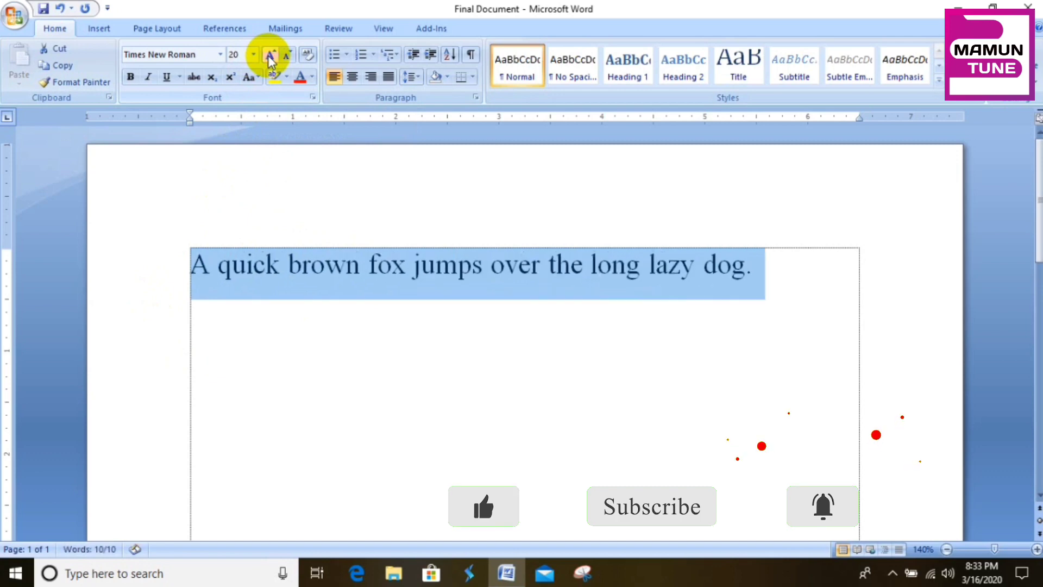
pyautogui.click(270, 57)
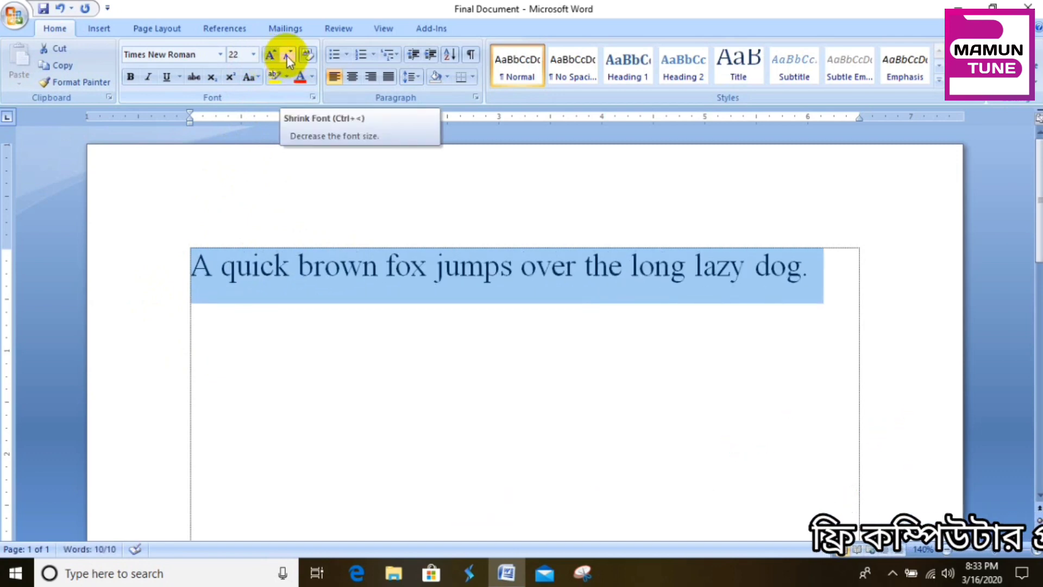
pyautogui.click(287, 57)
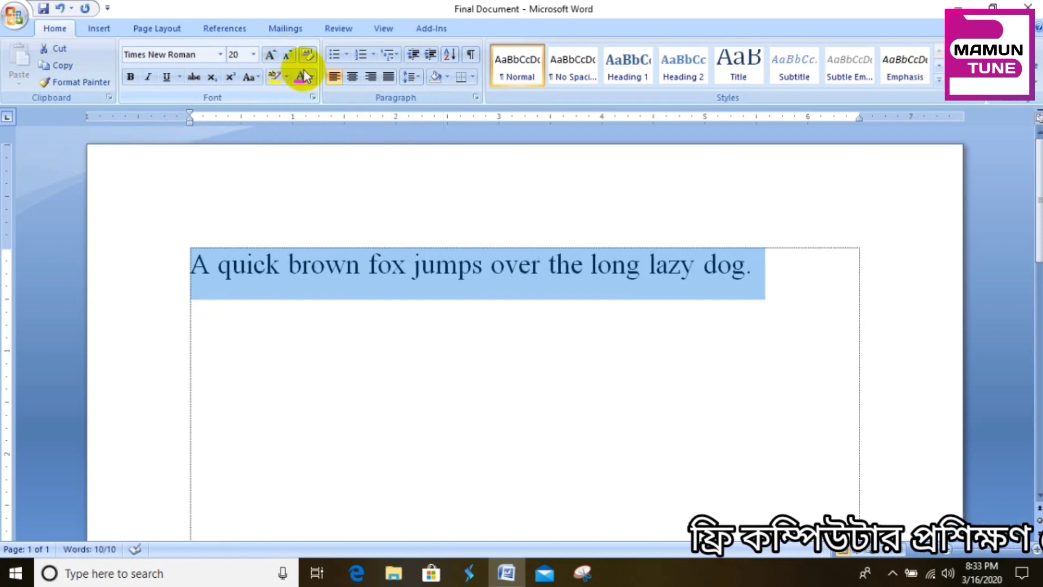
pyautogui.click(286, 55)
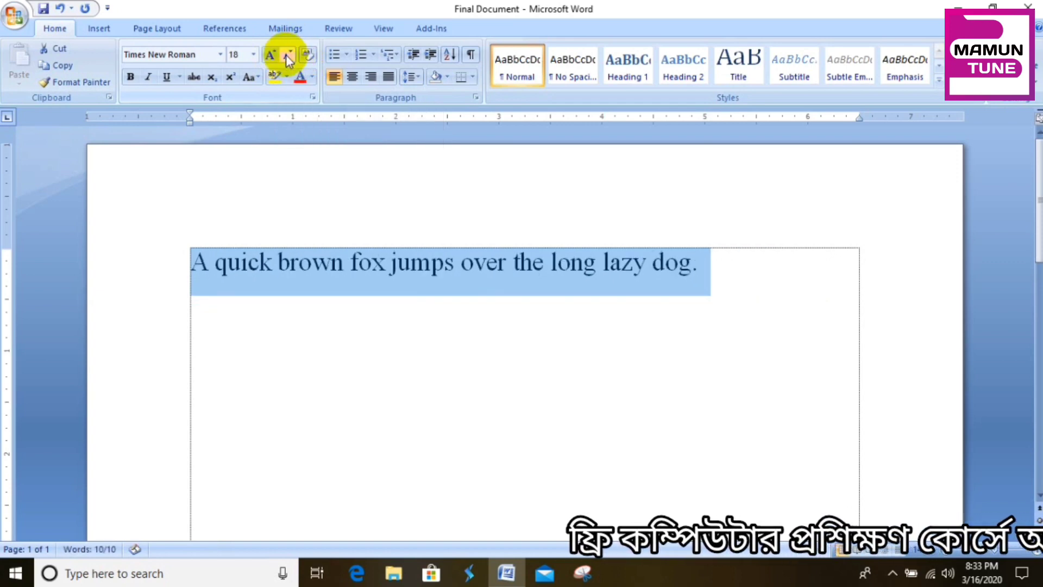
pyautogui.click(286, 55)
pyautogui.click(286, 54)
pyautogui.click(286, 54)
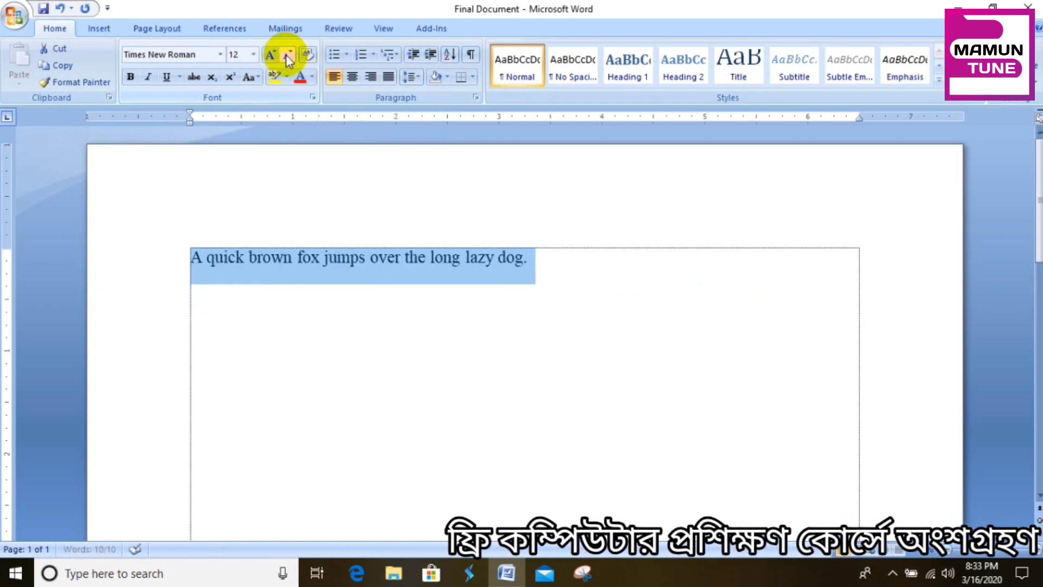
pyautogui.click(285, 55)
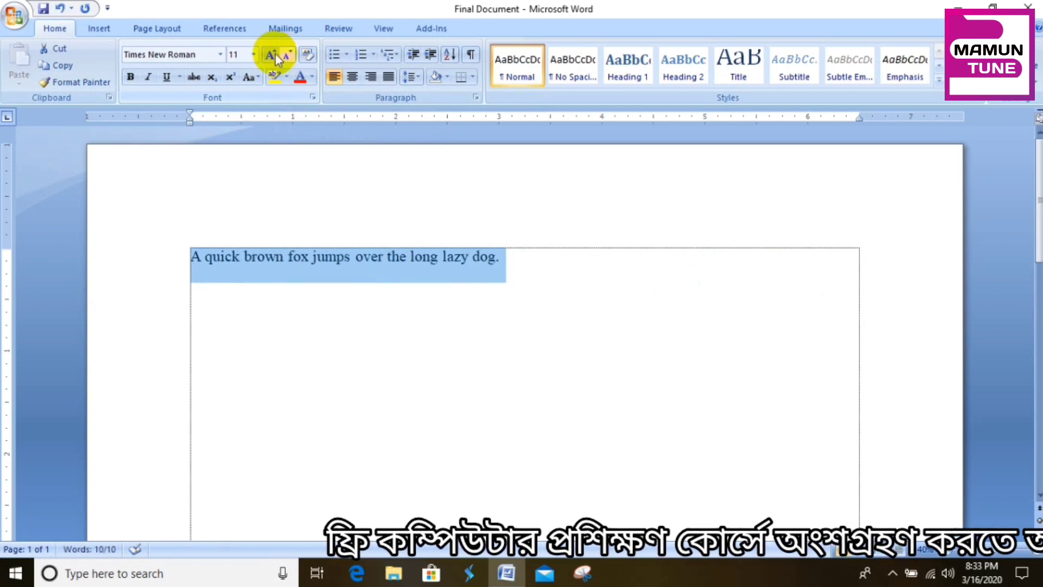
# - Step the size back up through 14 and 16 pt to finish at 20 pt
pyautogui.click(270, 55)
pyautogui.click(270, 55)
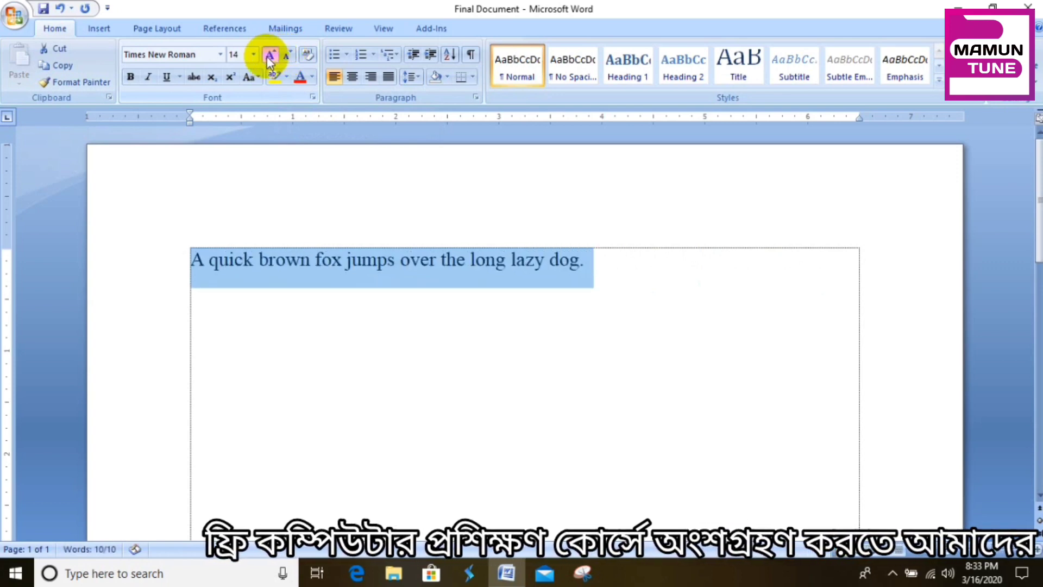
pyautogui.click(270, 56)
pyautogui.click(286, 55)
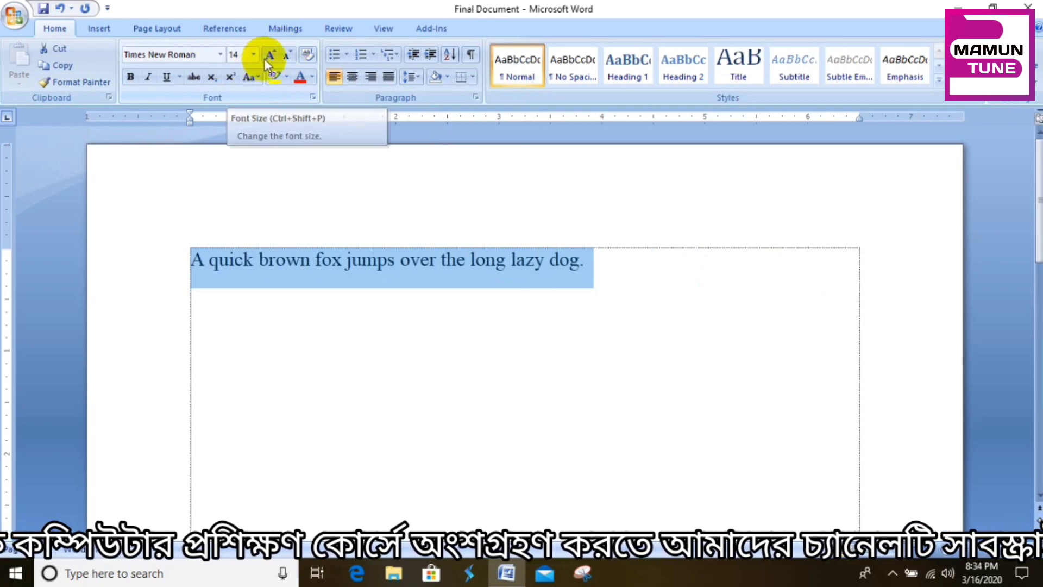
pyautogui.click(271, 56)
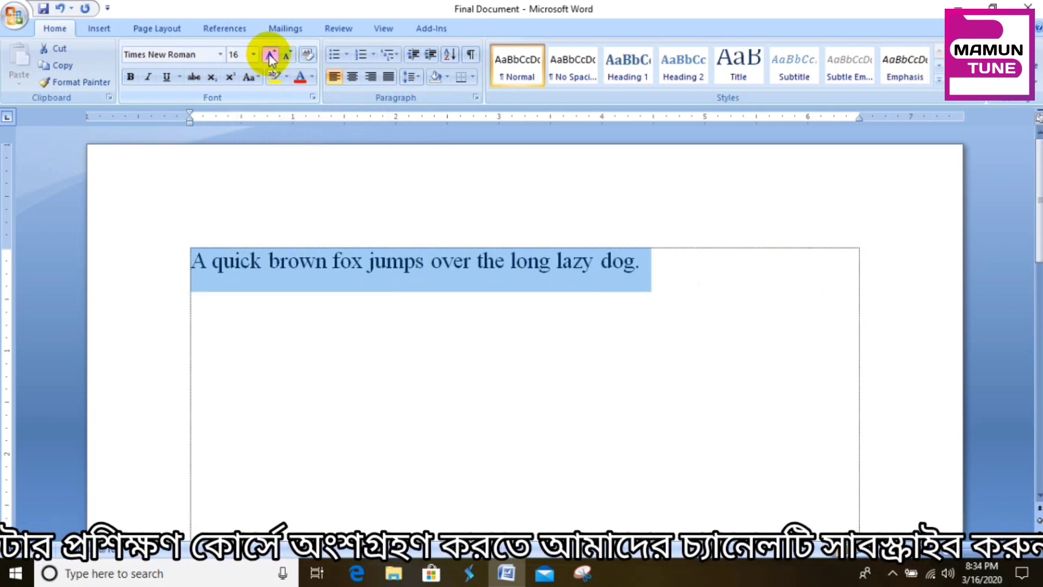
pyautogui.click(270, 55)
pyautogui.click(270, 55)
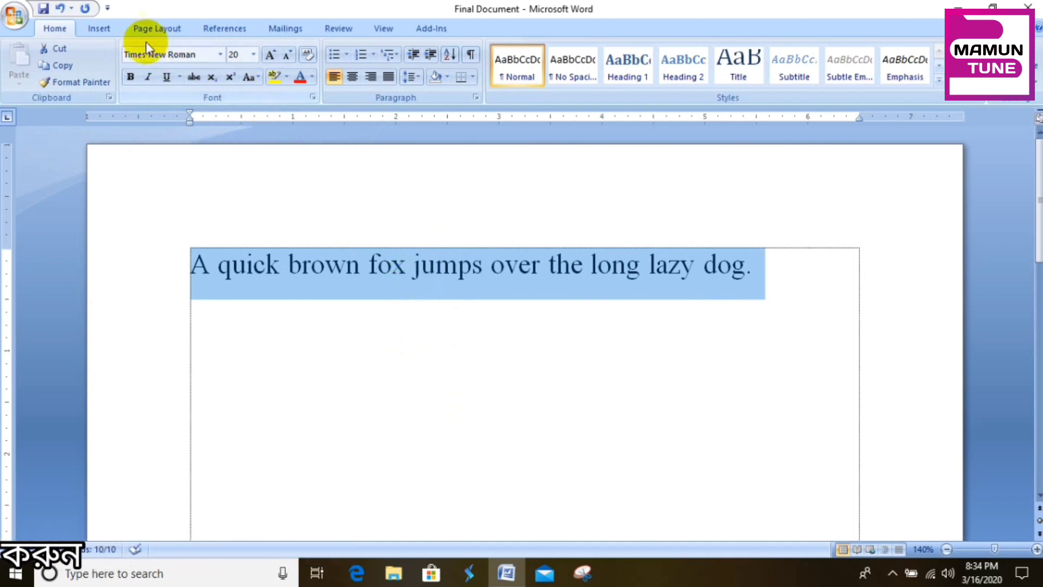
# - In the Font dialog, preview Tempus Sans ITC, TeeshtaMJ, TechnicLite and Symusic
pyautogui.click(314, 95)
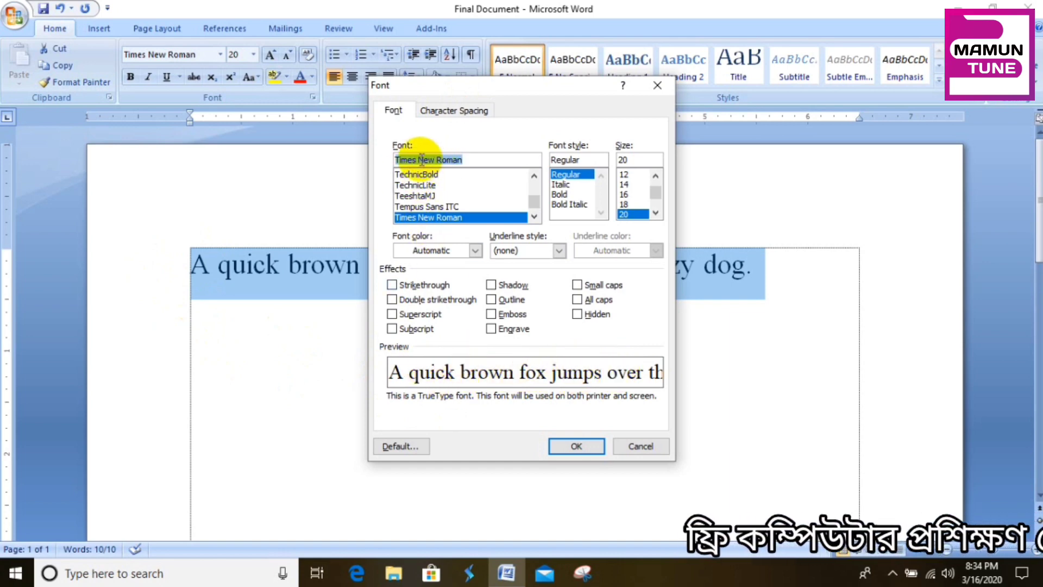
pyautogui.click(426, 208)
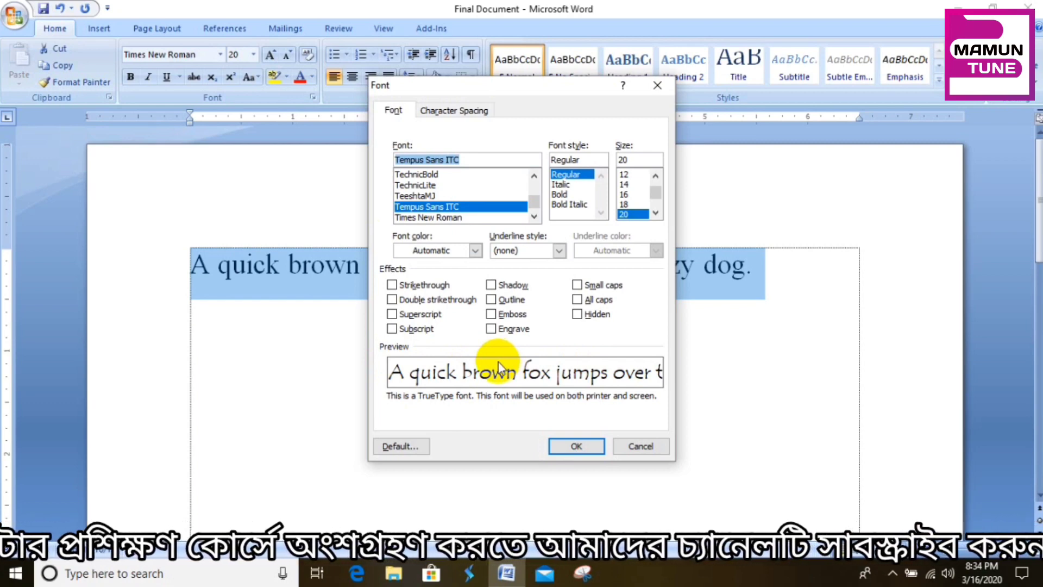
pyautogui.press('Up')
pyautogui.press('Up')
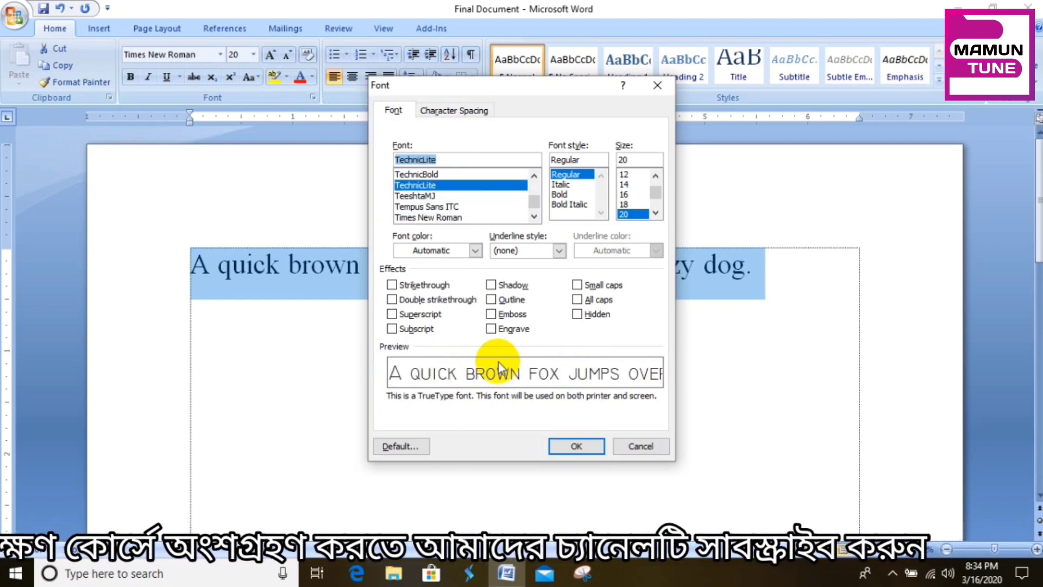
pyautogui.press('Up')
pyautogui.press('Up')
pyautogui.press('Up')
pyautogui.press('Up')
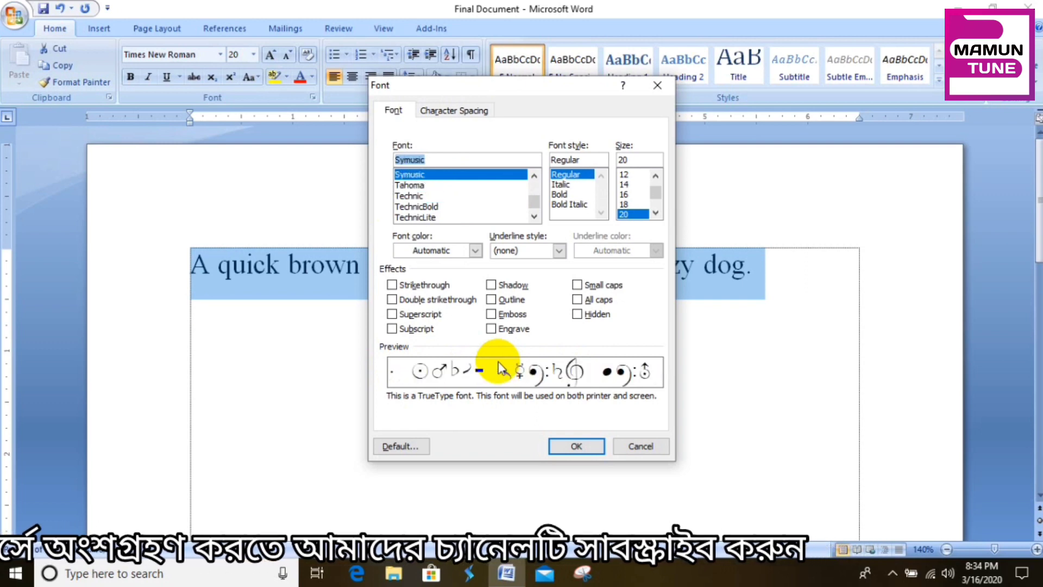
pyautogui.press('Up')
pyautogui.press('Up')
pyautogui.press('Up')
# - Apply UniversalMath1 BT to the sentence, then minimize Word
pyautogui.press('Down')
pyautogui.press('Down')
pyautogui.press('Down')
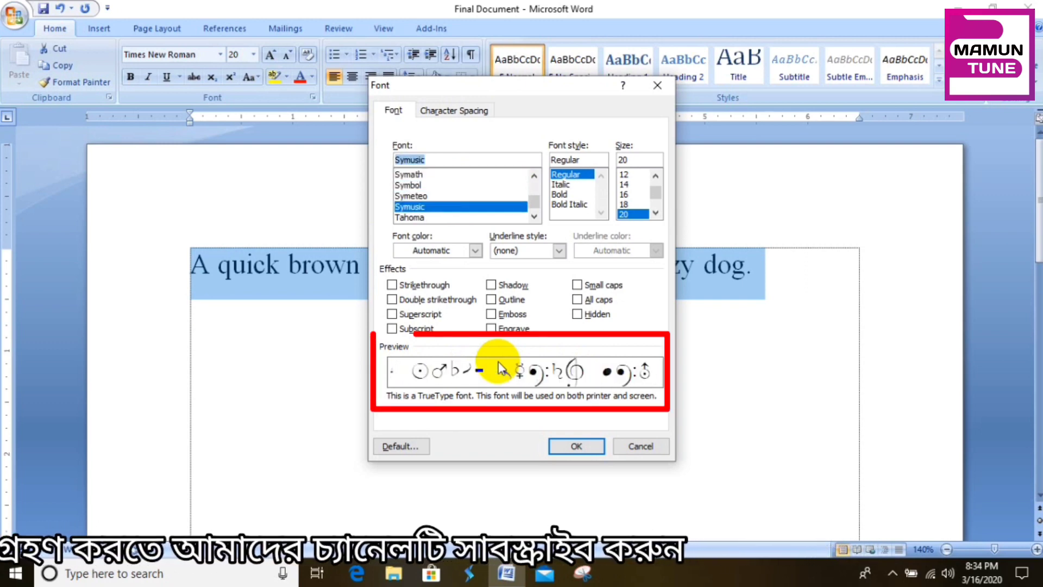
pyautogui.press('Down')
pyautogui.press('Down')
pyautogui.press('Down')
pyautogui.press('Down')
pyautogui.press('Down')
pyautogui.press('Down')
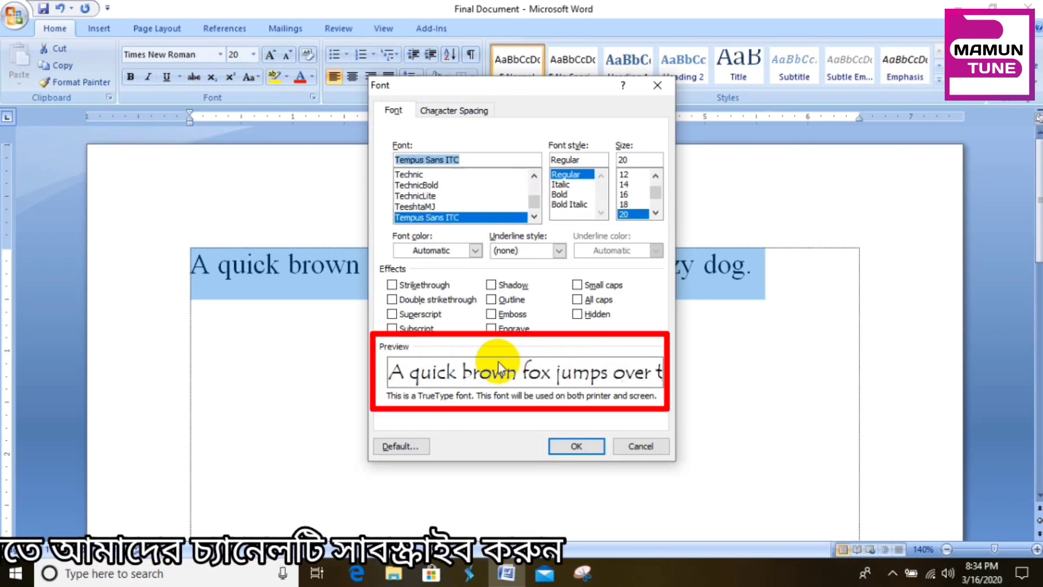
pyautogui.press('Down')
pyautogui.press('Down')
pyautogui.press('Down')
pyautogui.press('Down')
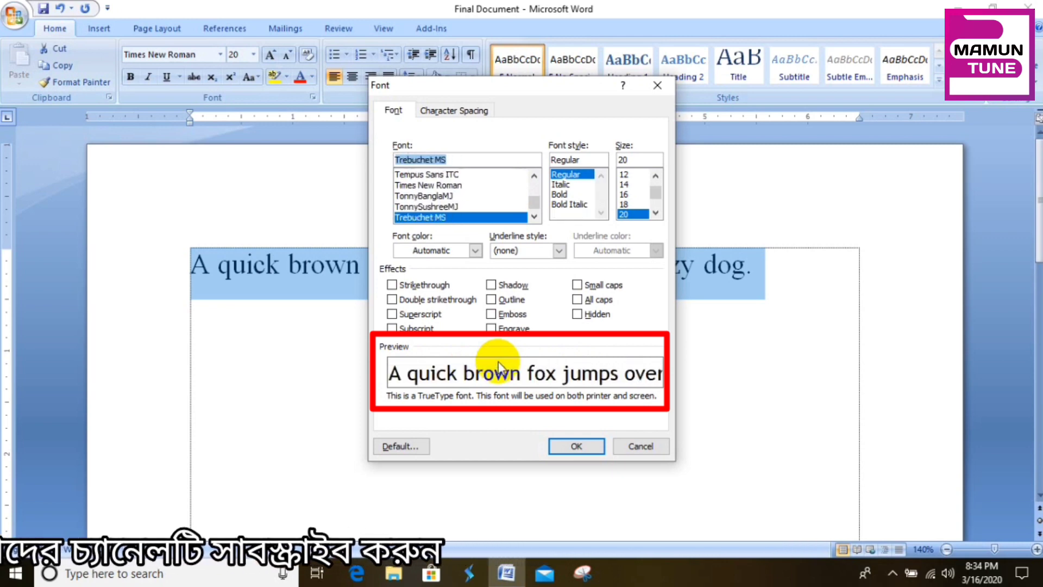
pyautogui.press('Down')
pyautogui.press('Down')
pyautogui.press('Down')
pyautogui.press('Down')
pyautogui.press('Down')
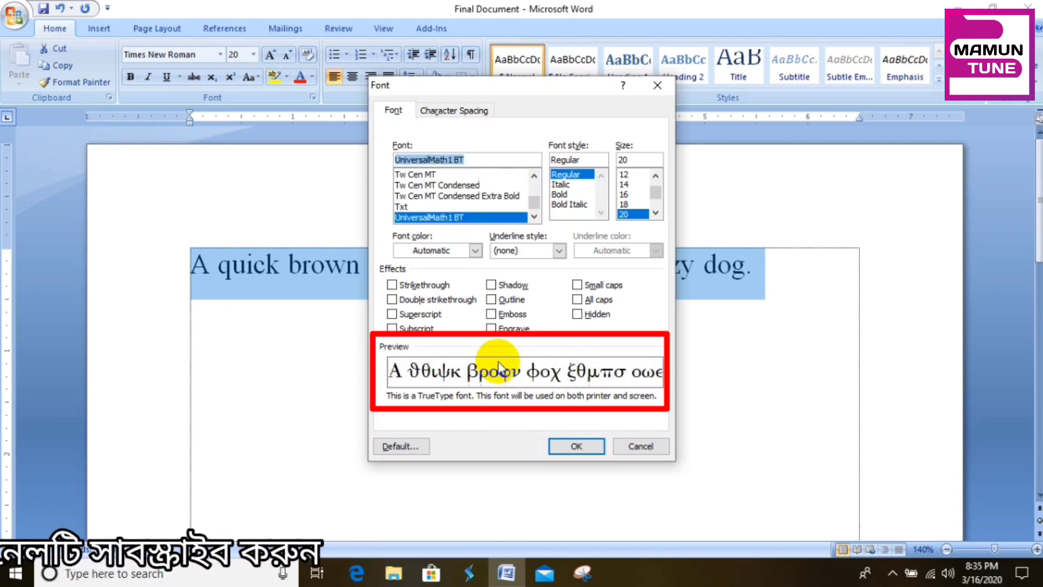
pyautogui.press('Down')
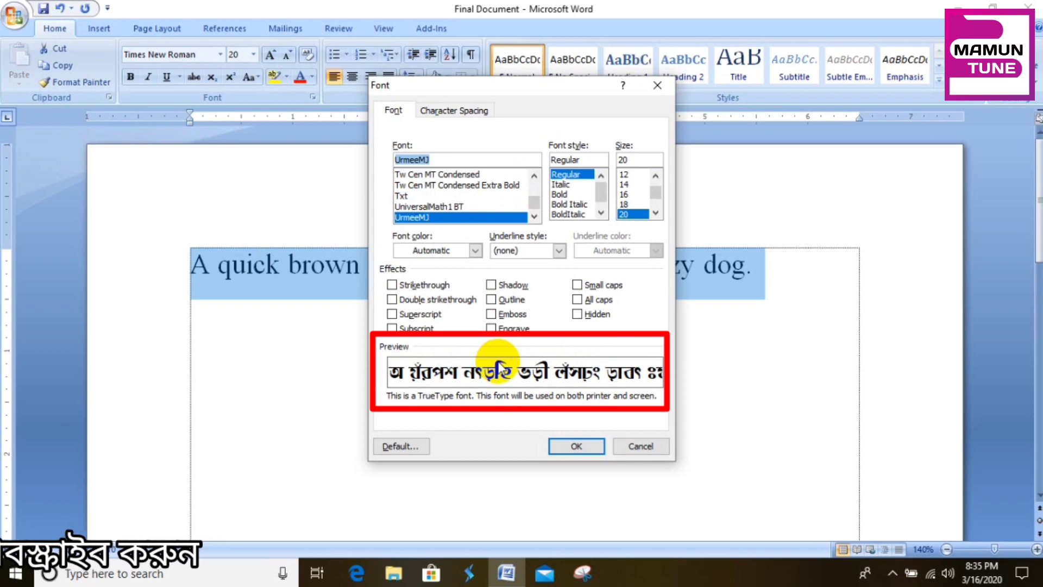
pyautogui.press('Up')
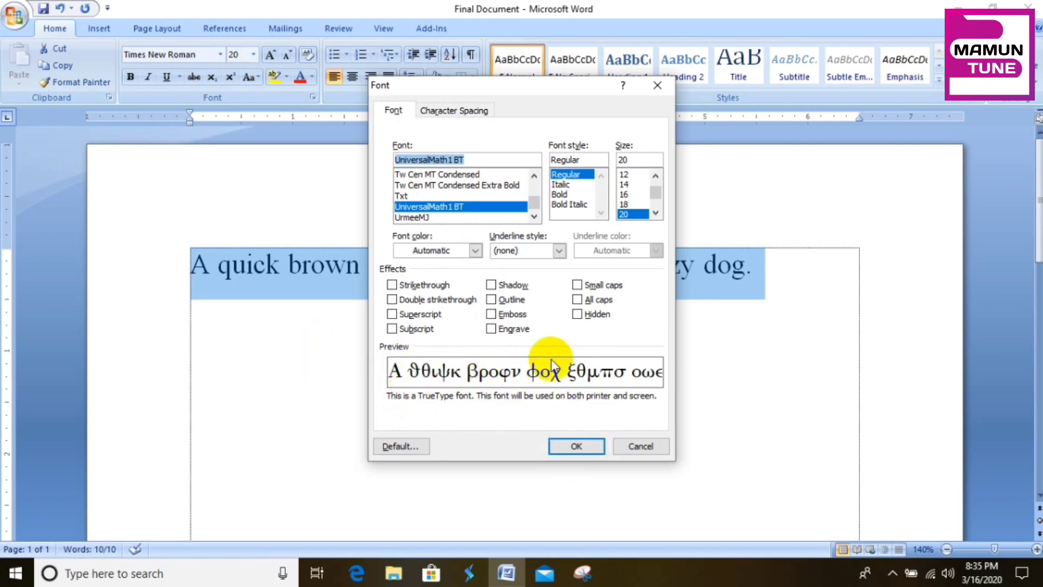
pyautogui.click(577, 447)
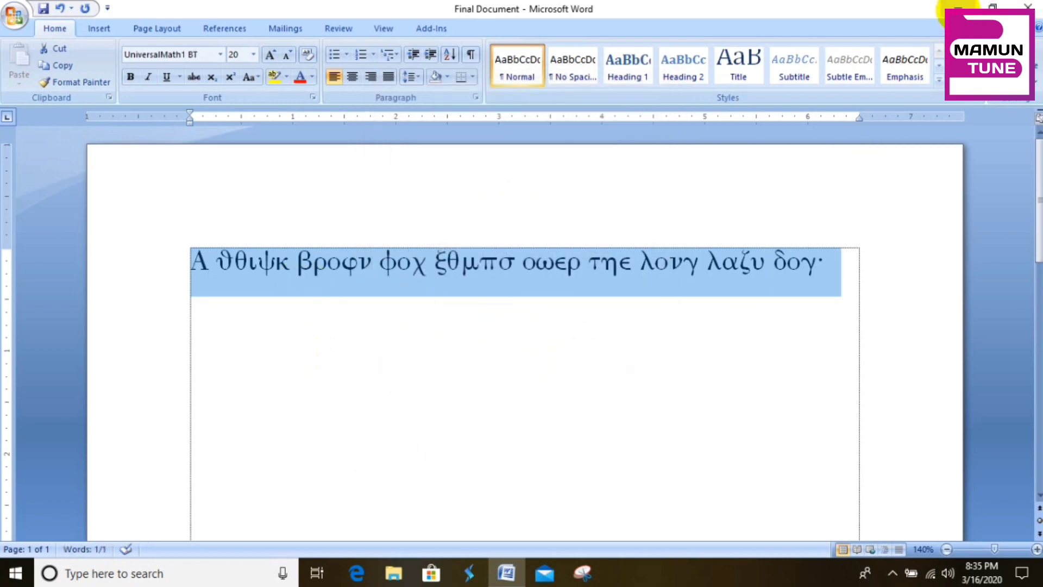
pyautogui.click(958, 8)
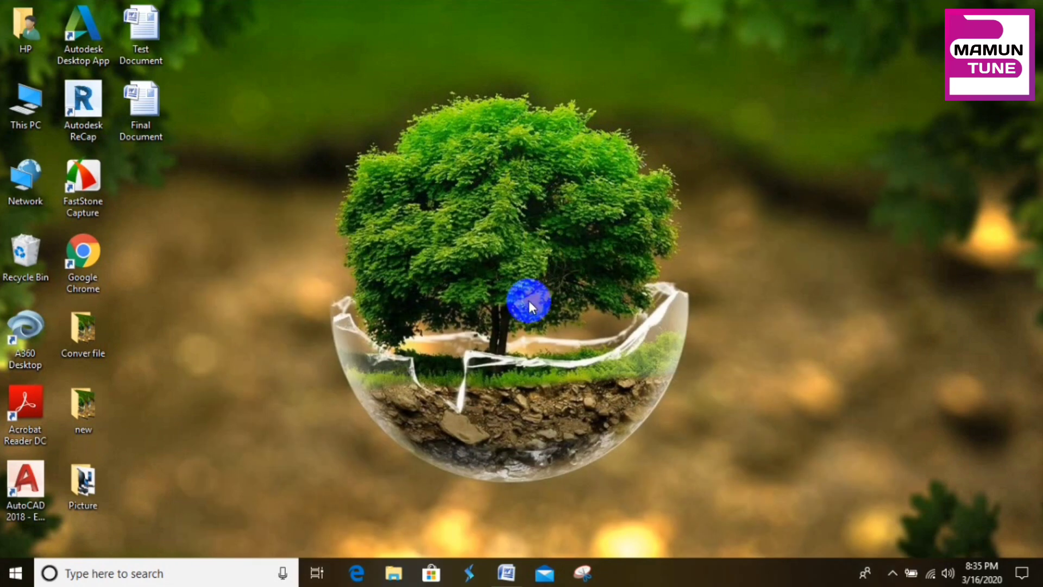